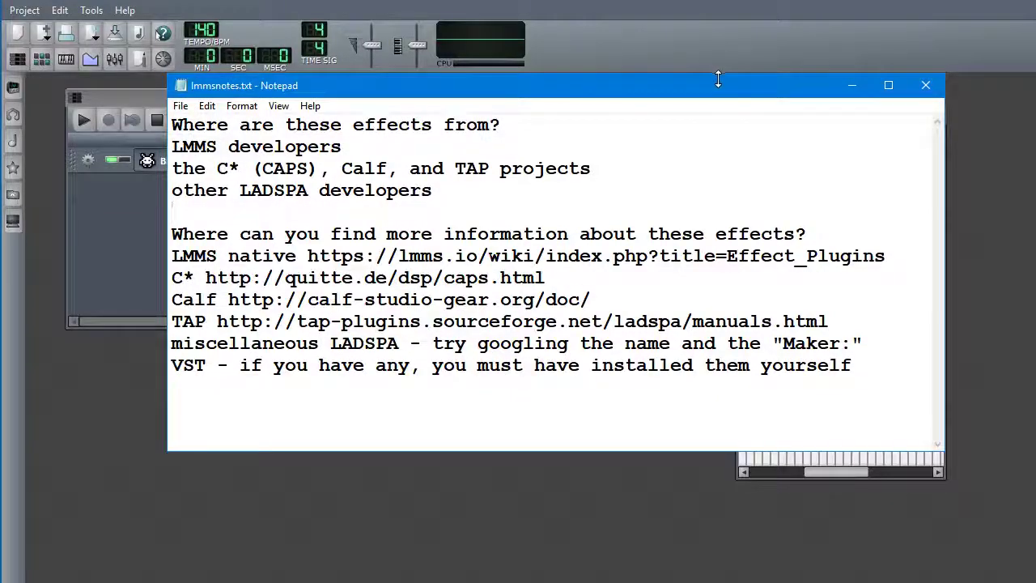
- Move the Notepad notes aside and bring the BitInvader instrument window to the front
drag(717, 89, 635, 79)
click(884, 114)
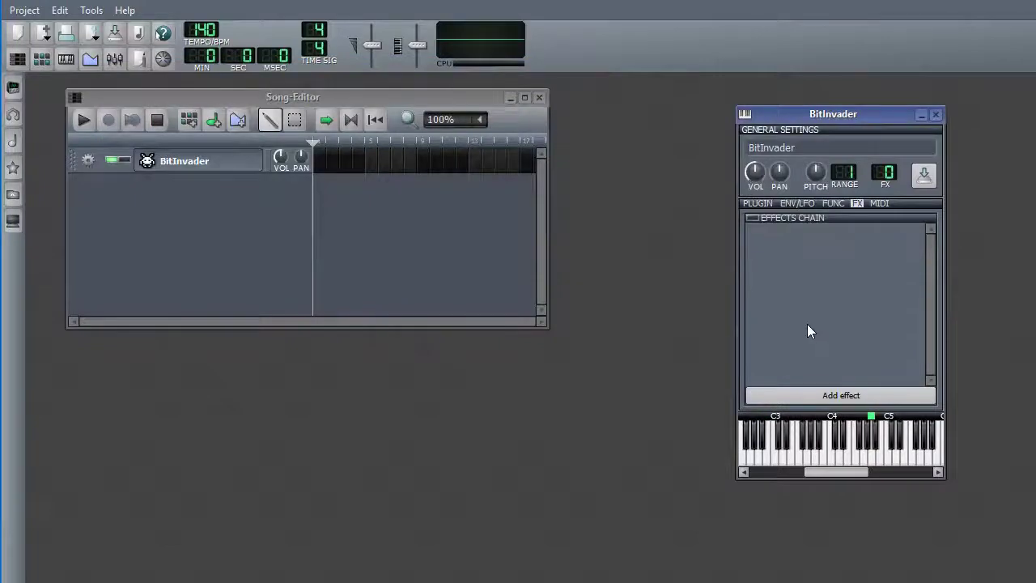
- Open BitInvader's Add effect list, nudging the notes window slightly aside
click(836, 397)
scroll(725, 173, down, 3)
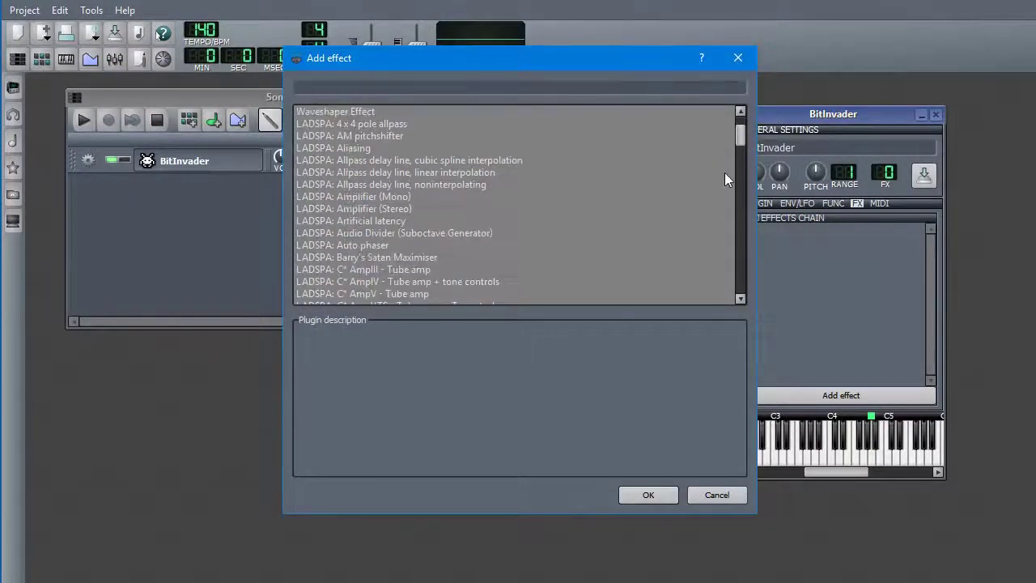
scroll(729, 168, down, 10)
drag(740, 166, 747, 97)
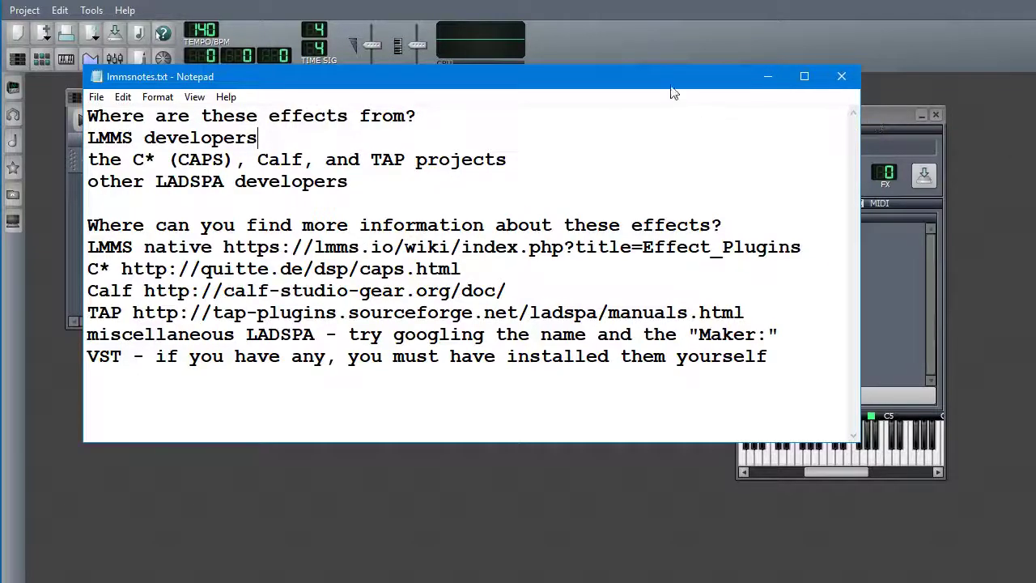
drag(671, 81, 634, 74)
click(882, 396)
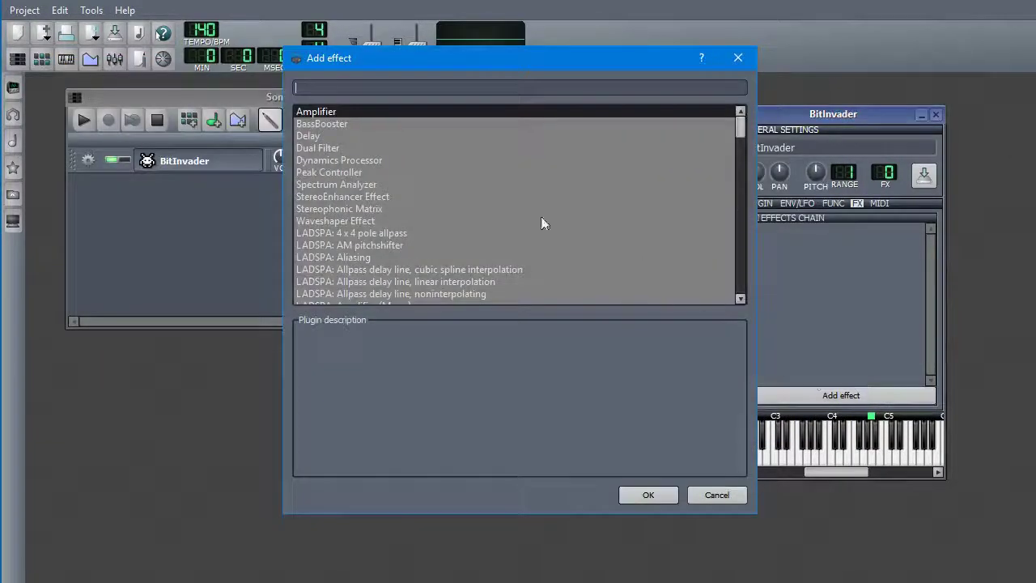
- Browse native effects Amplifier, Dual Filter and Waveshaper, then read the 4 x 4 pole allpass description
click(356, 221)
click(348, 109)
click(339, 221)
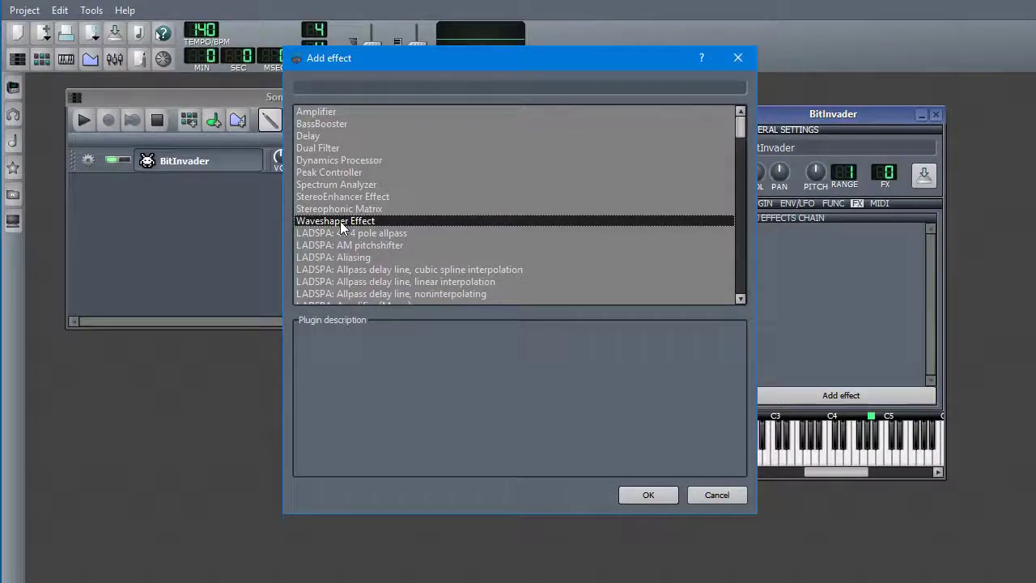
click(353, 149)
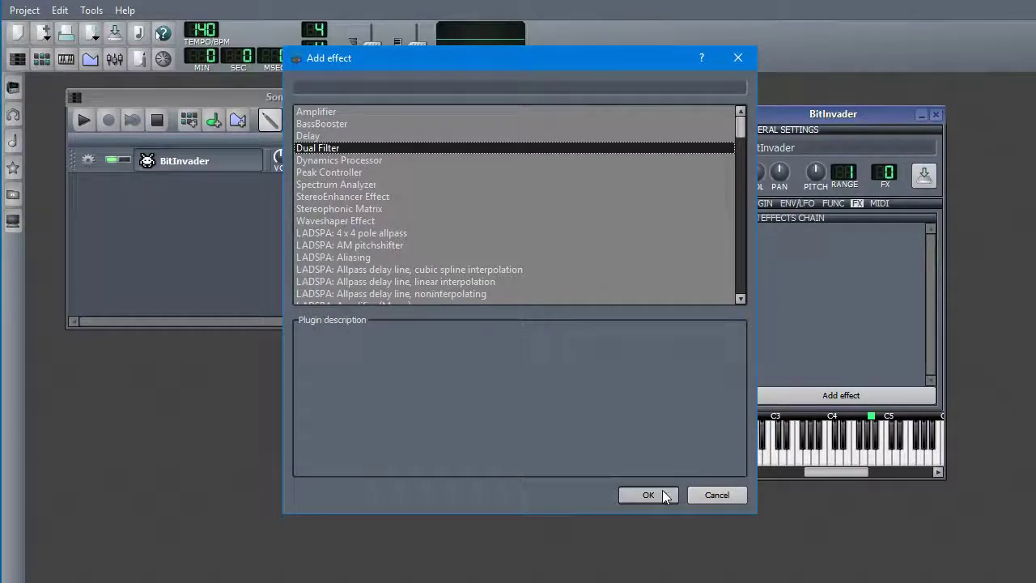
scroll(490, 189, down, 1)
click(397, 185)
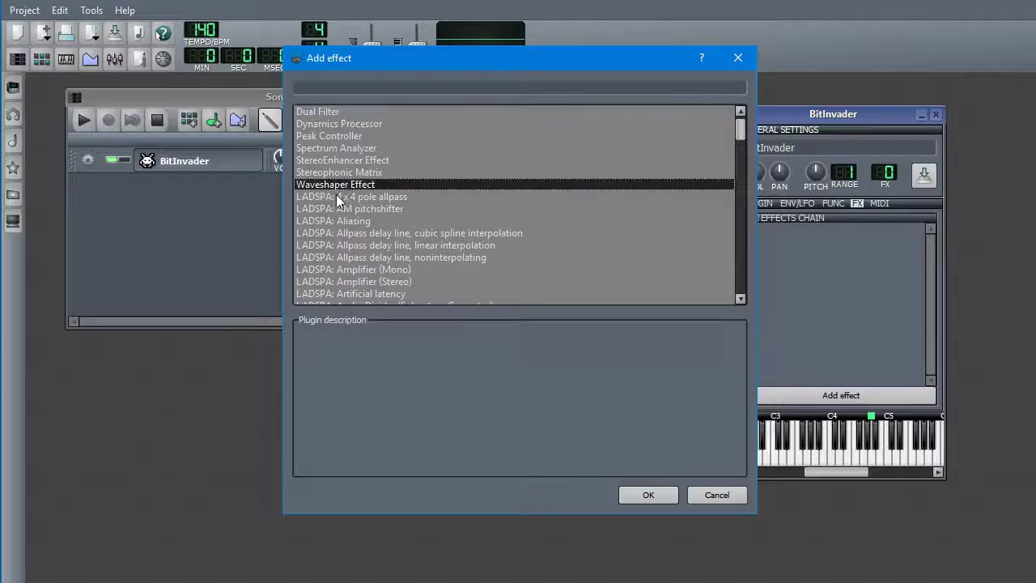
click(338, 198)
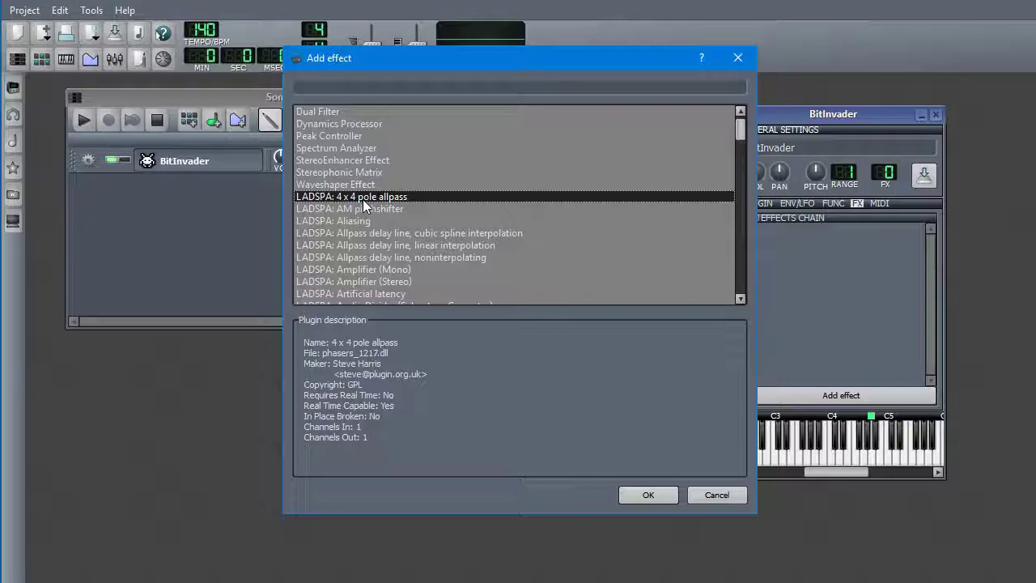
- Read the C* AutoWah, C* AmpIII and Calf Deesser descriptions
scroll(566, 234, down, 3)
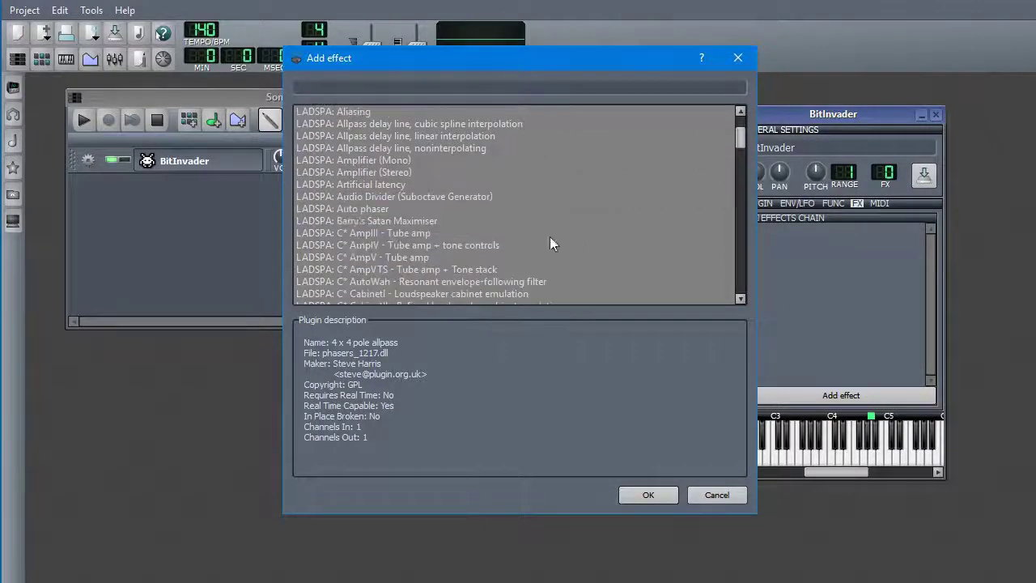
click(457, 282)
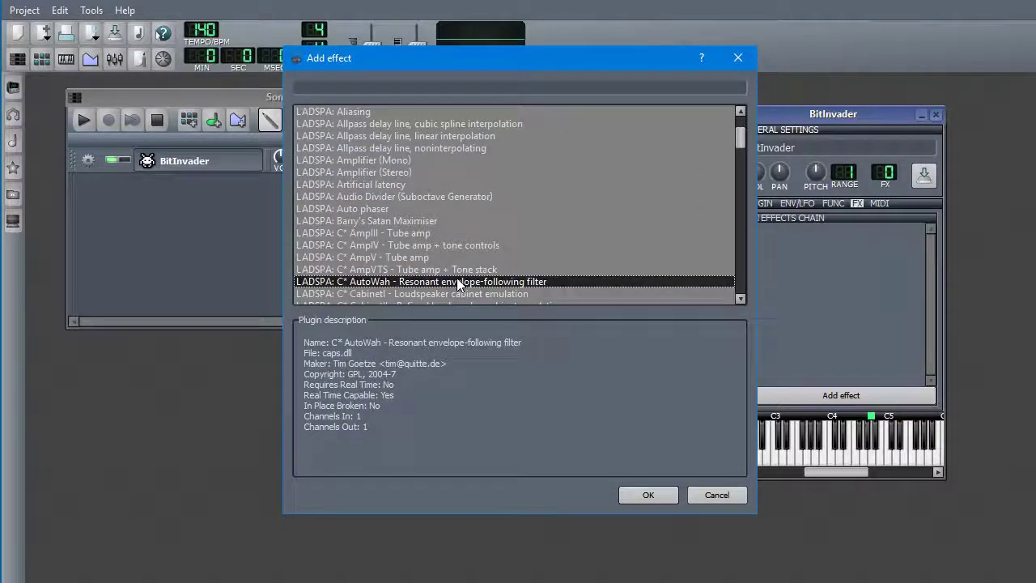
scroll(520, 256, down, 2)
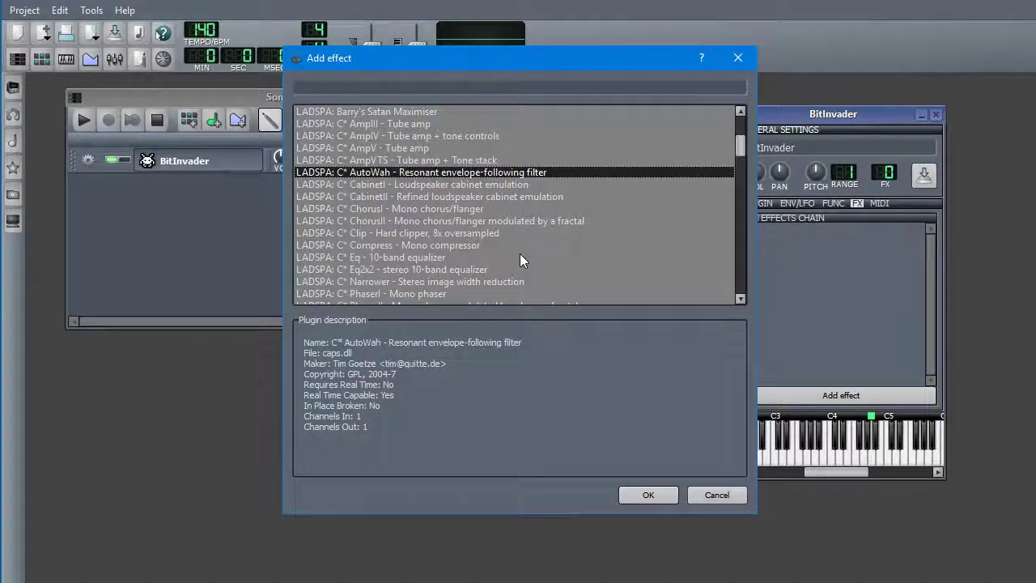
scroll(578, 191, down, 5)
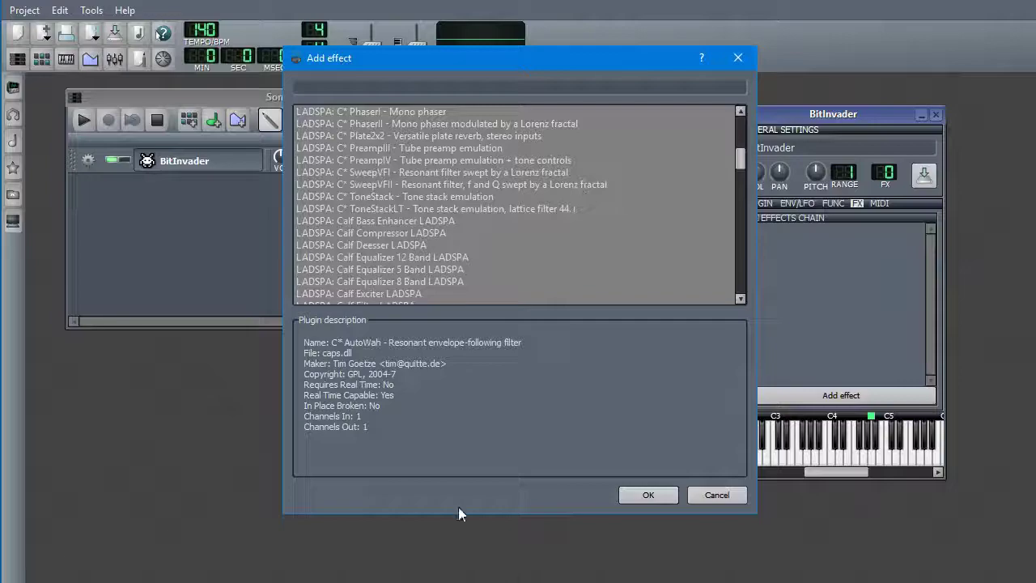
scroll(395, 226, up, 5)
click(362, 125)
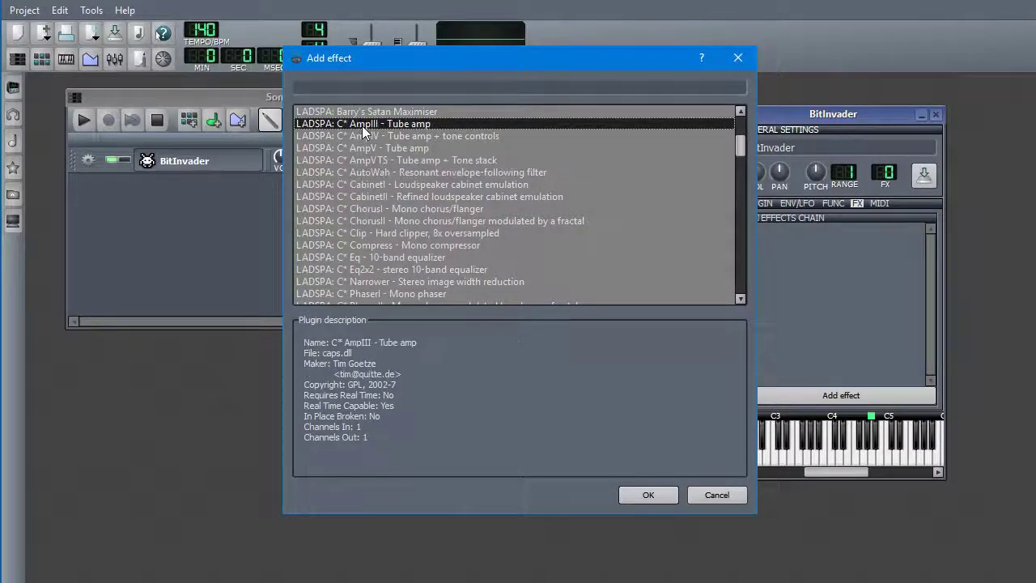
scroll(407, 250, down, 10)
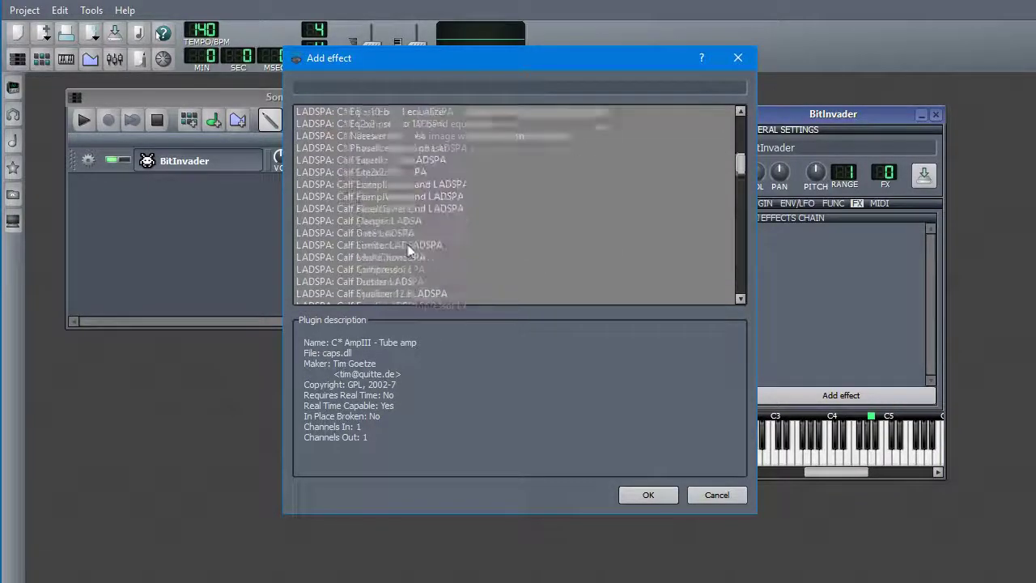
click(363, 135)
- Read the TAP Fractal Doubler, TAP TubeWarmth, simple delay line, Signal sifter and Simple Expander descriptions
scroll(351, 257, down, 10)
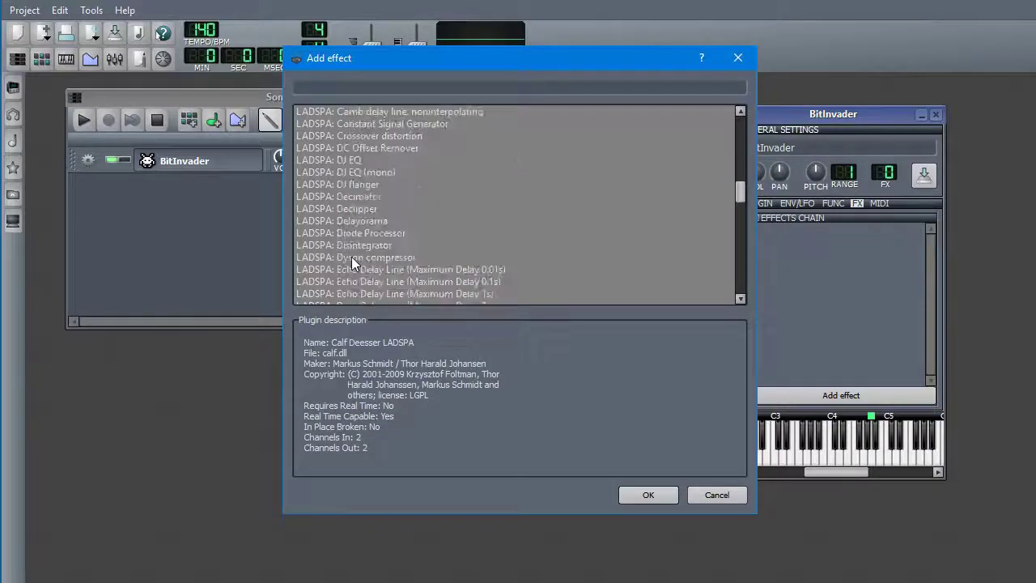
scroll(351, 257, down, 20)
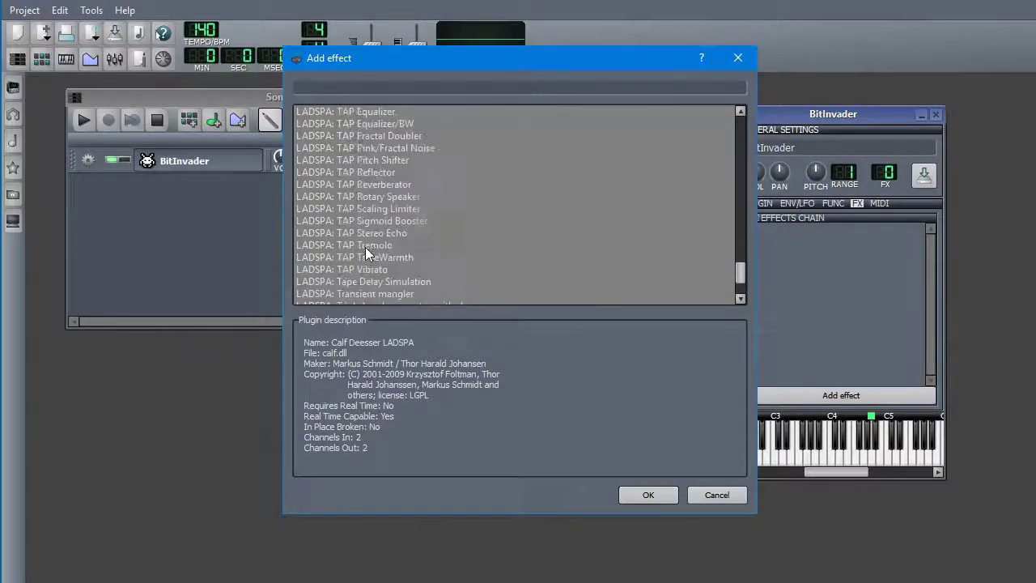
click(370, 136)
click(359, 257)
scroll(413, 244, up, 5)
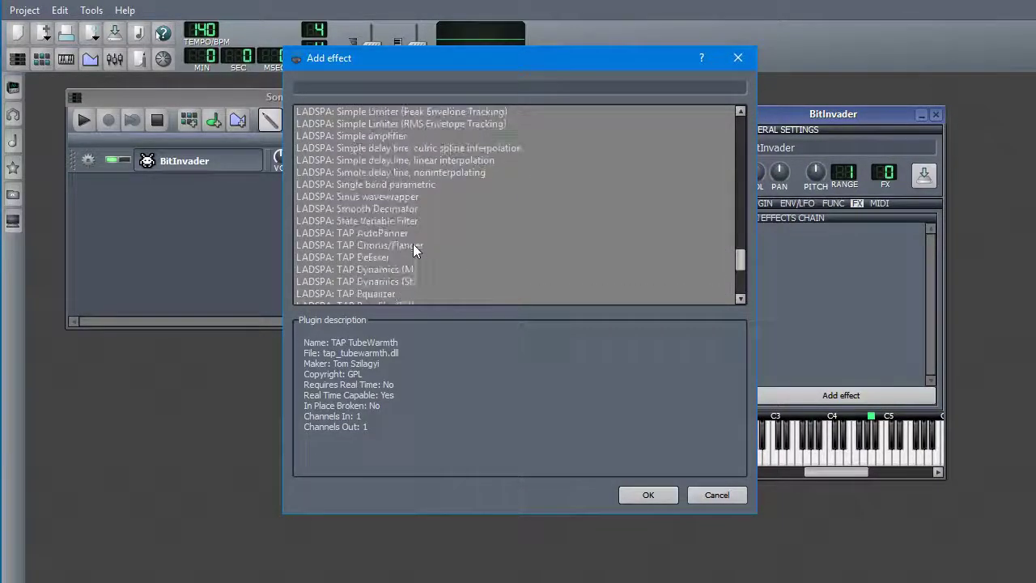
click(385, 173)
scroll(397, 180, up, 3)
click(374, 160)
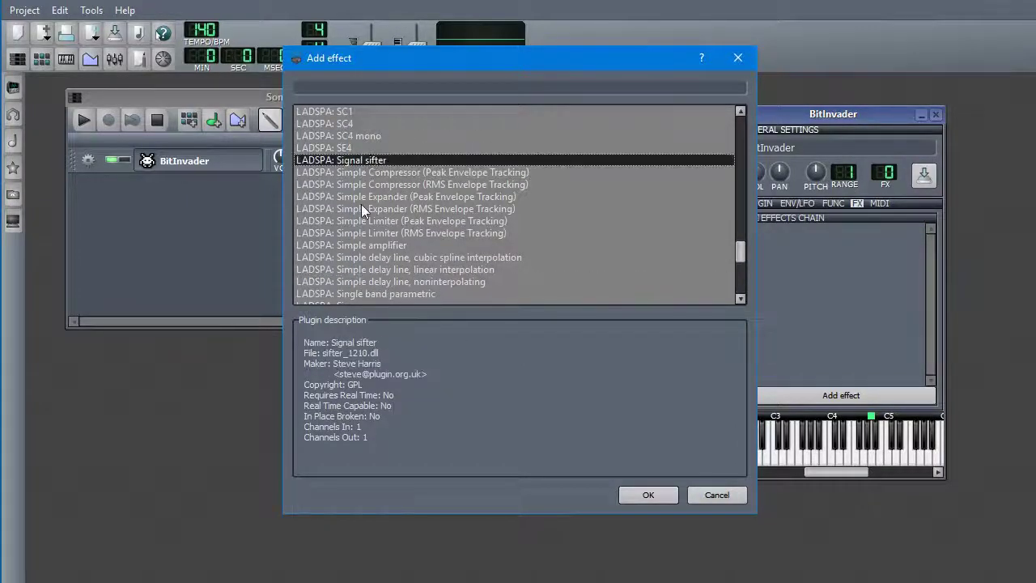
click(363, 209)
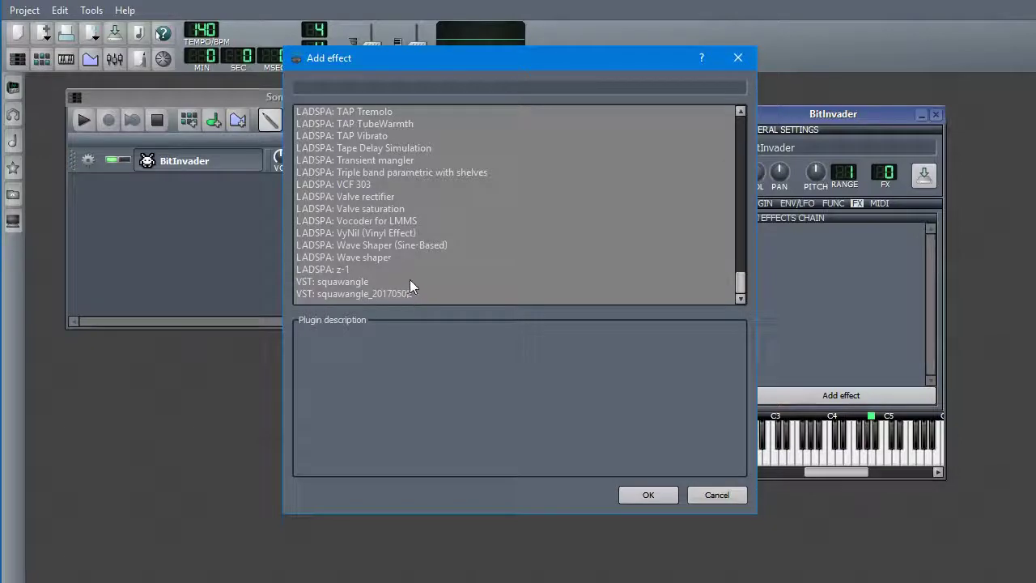
- Read the squawangle and squawangle_20170502 VST descriptions, then reopen BitInvader's Add effect list
click(410, 281)
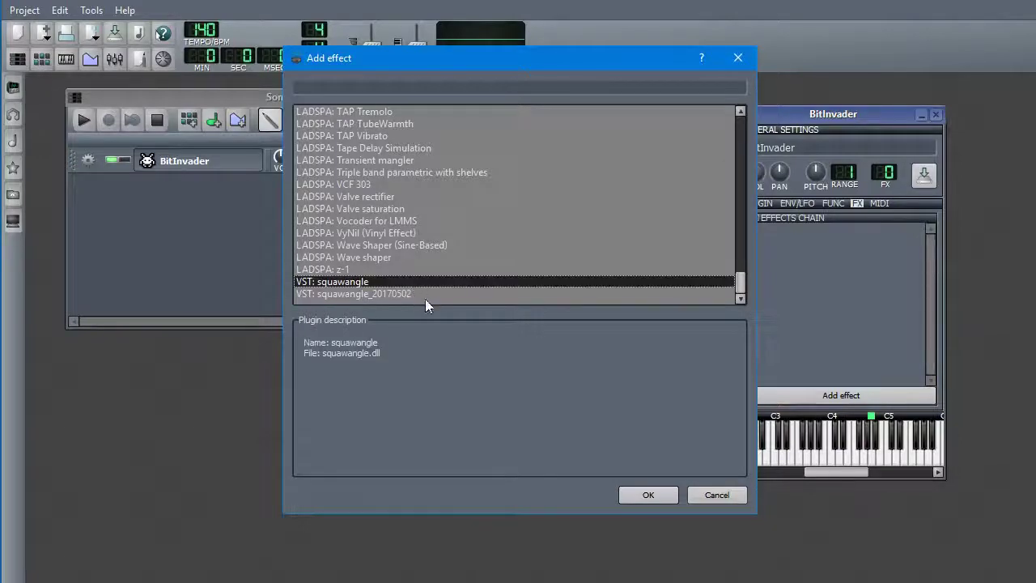
click(438, 294)
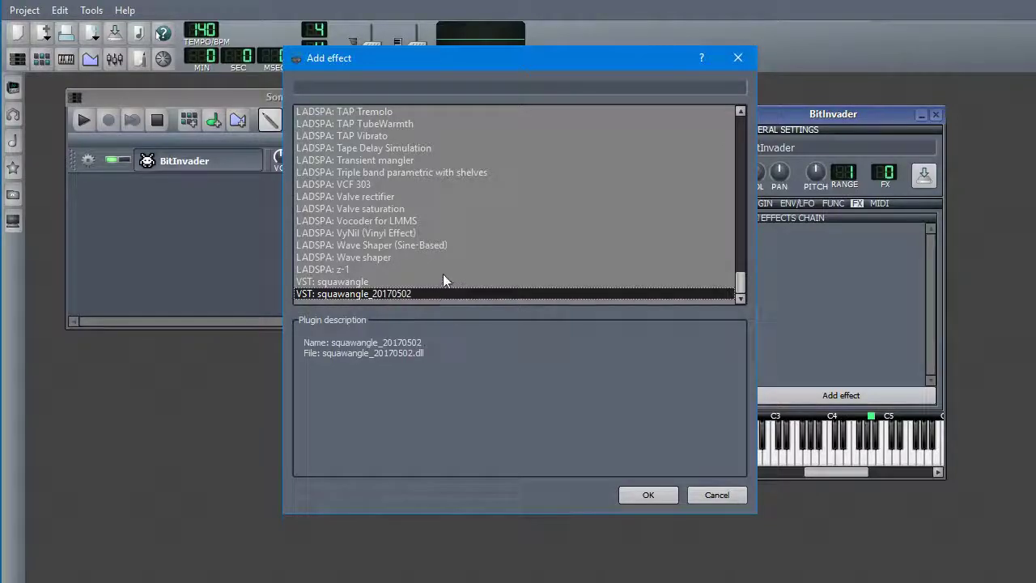
click(442, 274)
click(444, 280)
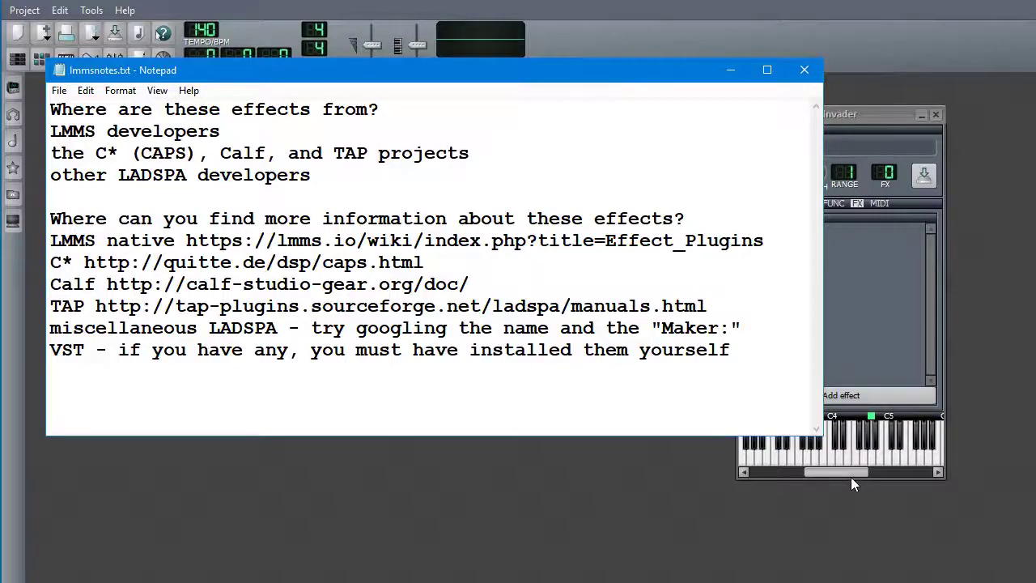
click(851, 477)
click(829, 396)
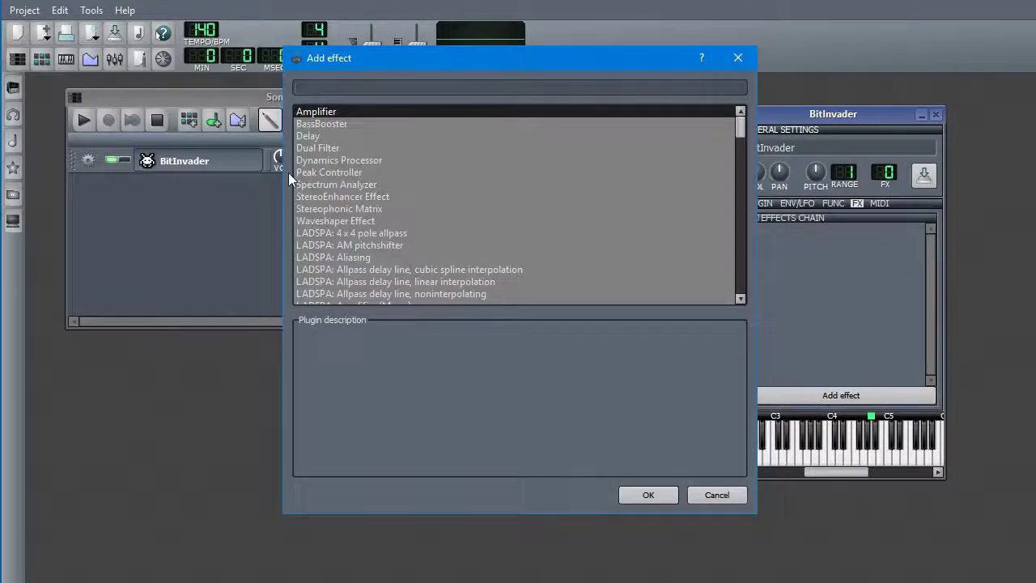
- Add LADSPA: Allpass delay line, linear interpolation, to BitInvader's effects chain
click(388, 281)
scroll(717, 252, down, 2)
click(651, 496)
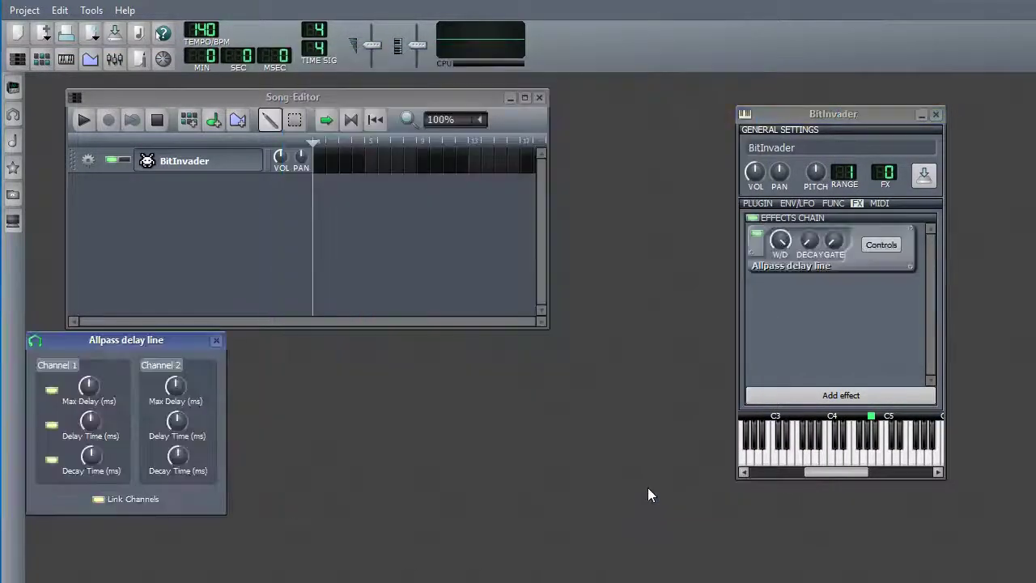
- Move the allpass delay controls beside BitInvader, close them, and switch to the notes
drag(122, 340, 635, 159)
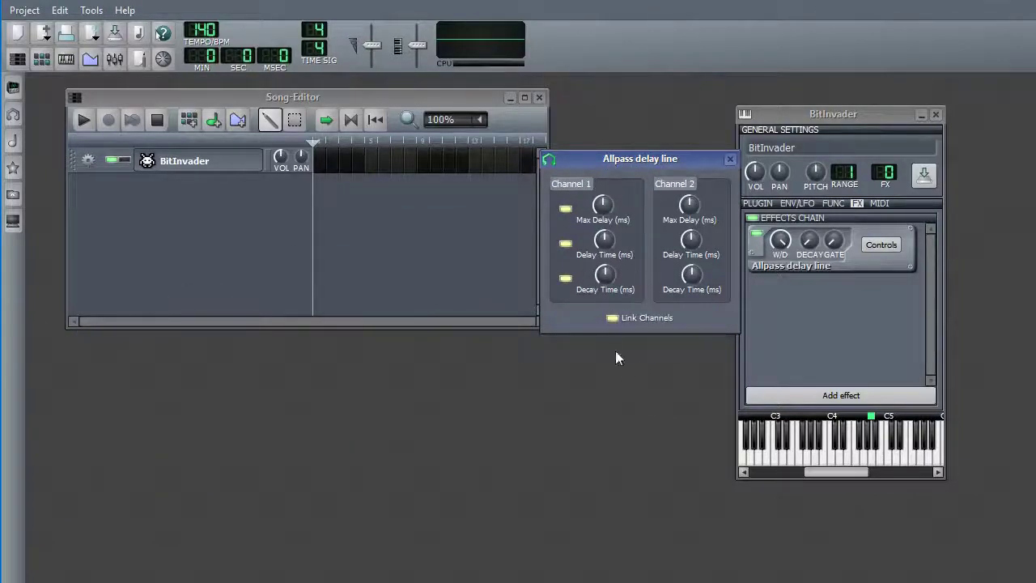
click(731, 159)
key(alt+Tab)
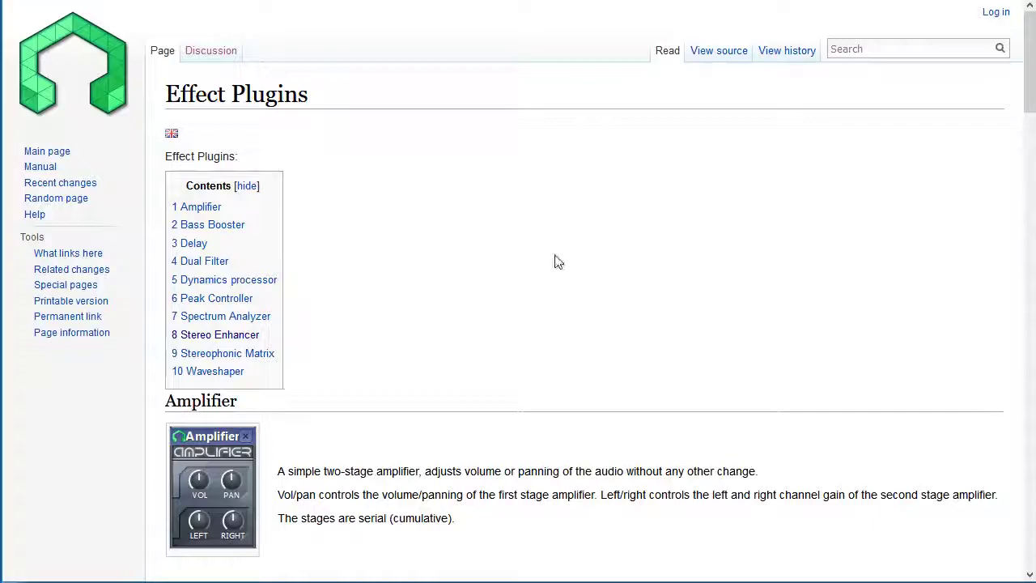
- Scroll through the LMMS Wiki Effect Plugins descriptions, then return to lmmsnotes.txt
scroll(542, 283, down, 5)
scroll(361, 195, down, 5)
scroll(492, 226, down, 3)
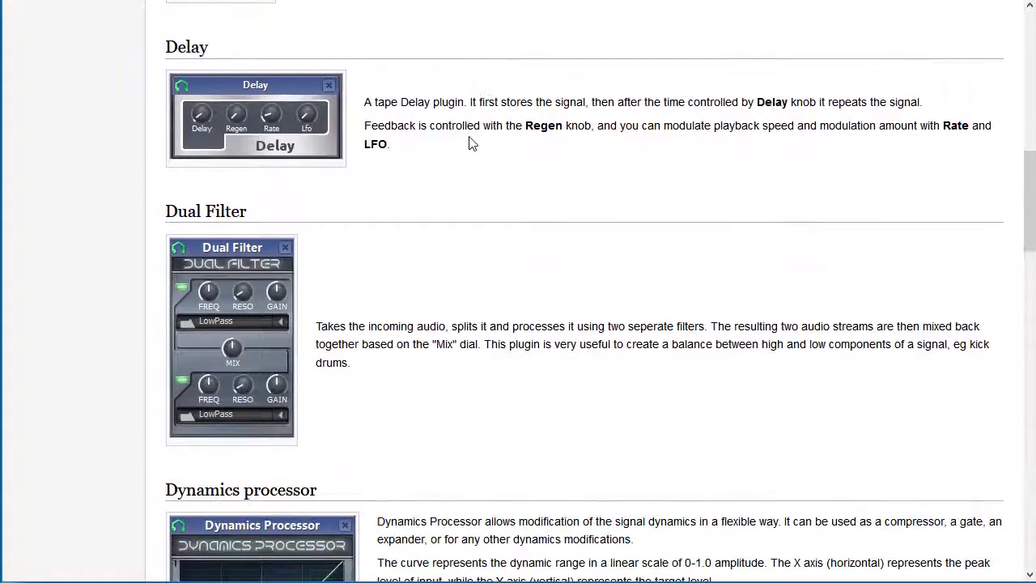
scroll(486, 332, down, 15)
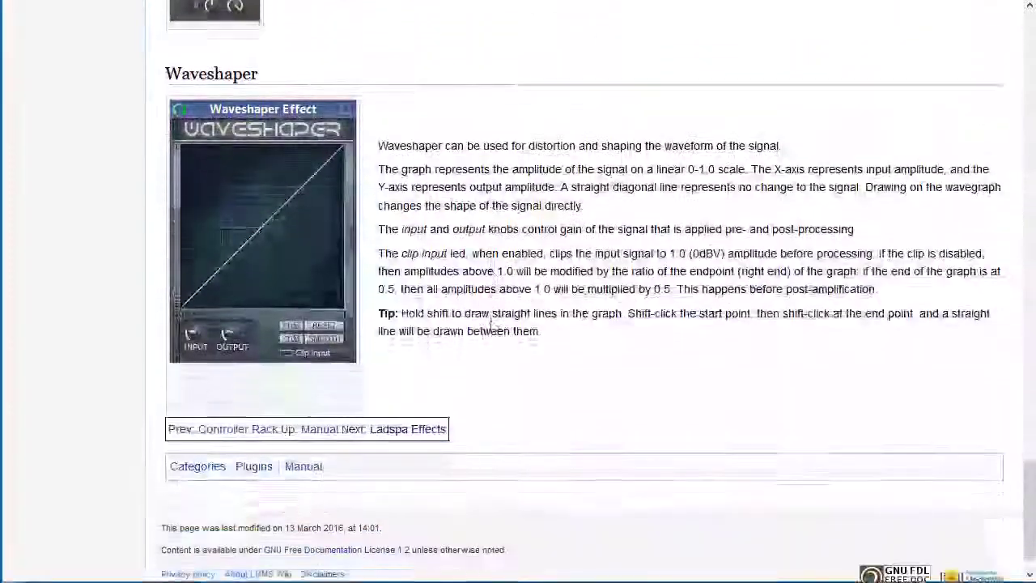
scroll(492, 329, up, 8)
scroll(491, 327, up, 10)
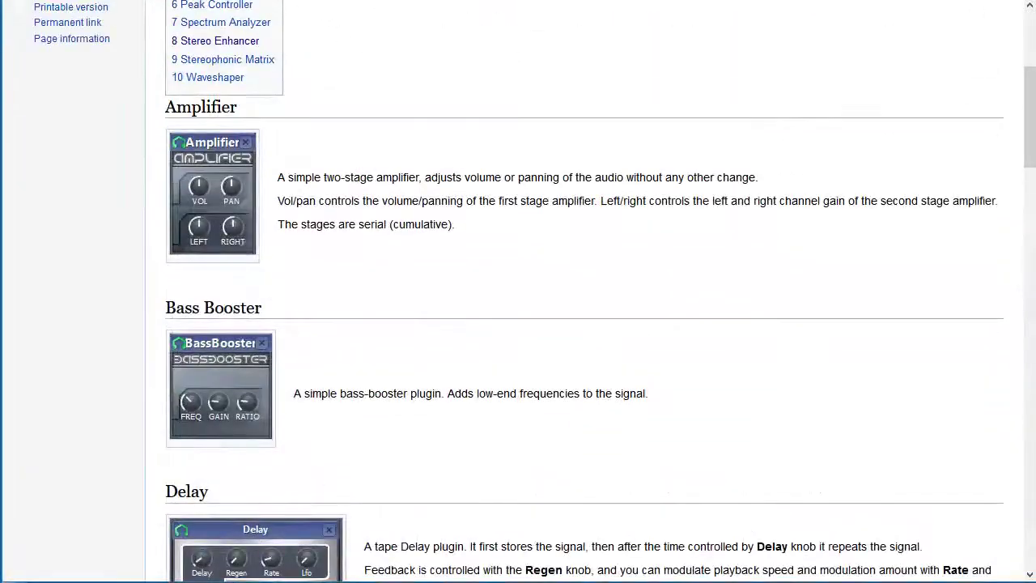
key(alt+Tab)
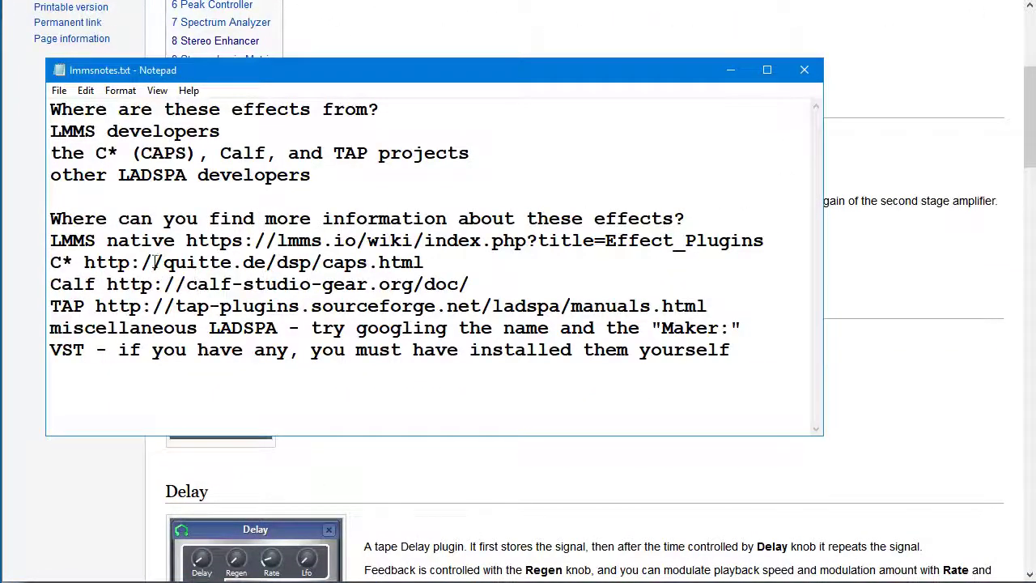
- Mark the CAPS address in the notes and switch to the CAPS plugin suite page
click(356, 263)
key(alt+Tab)
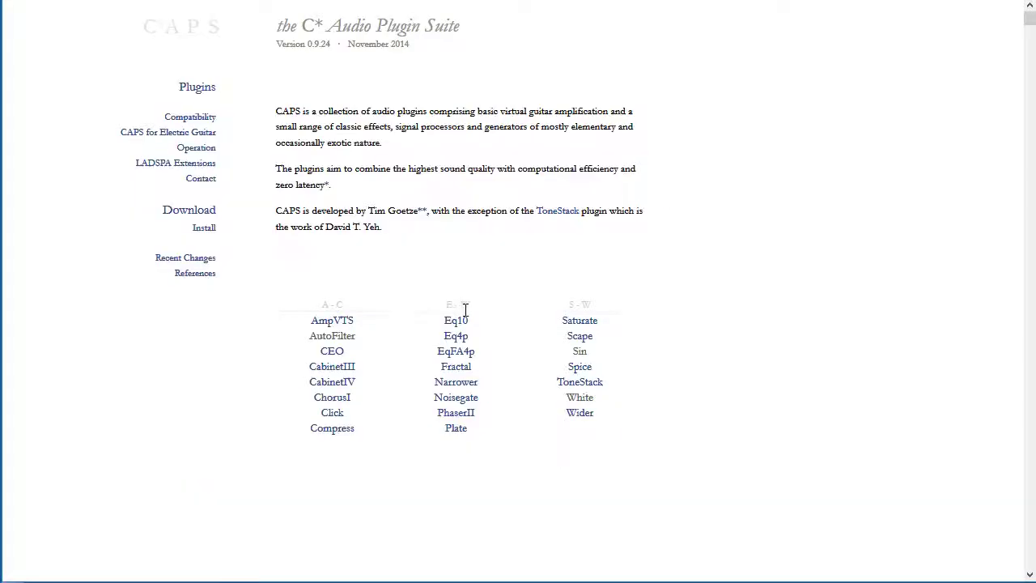
scroll(414, 275, down, 3)
scroll(351, 192, up, 1)
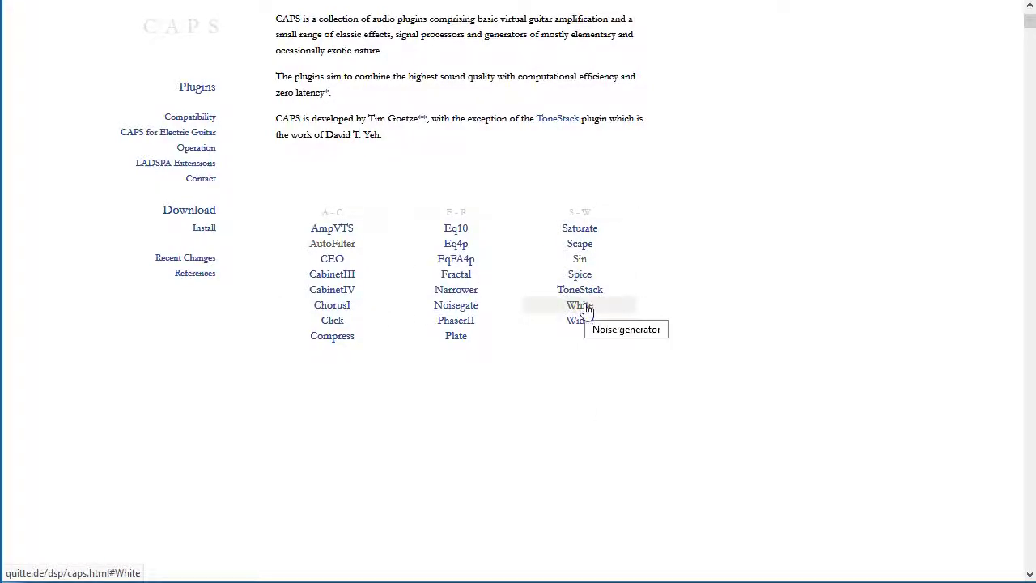
- Read the PhaserII section, return to the page top, and go back to the notes
click(443, 321)
scroll(478, 286, down, 3)
scroll(645, 313, up, 3)
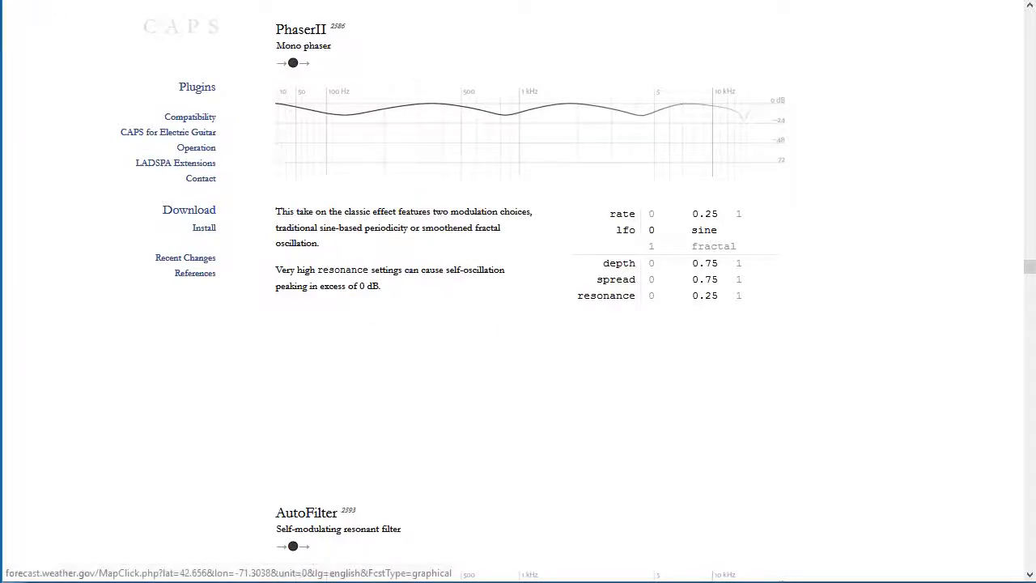
click(338, 140)
key(alt+Tab)
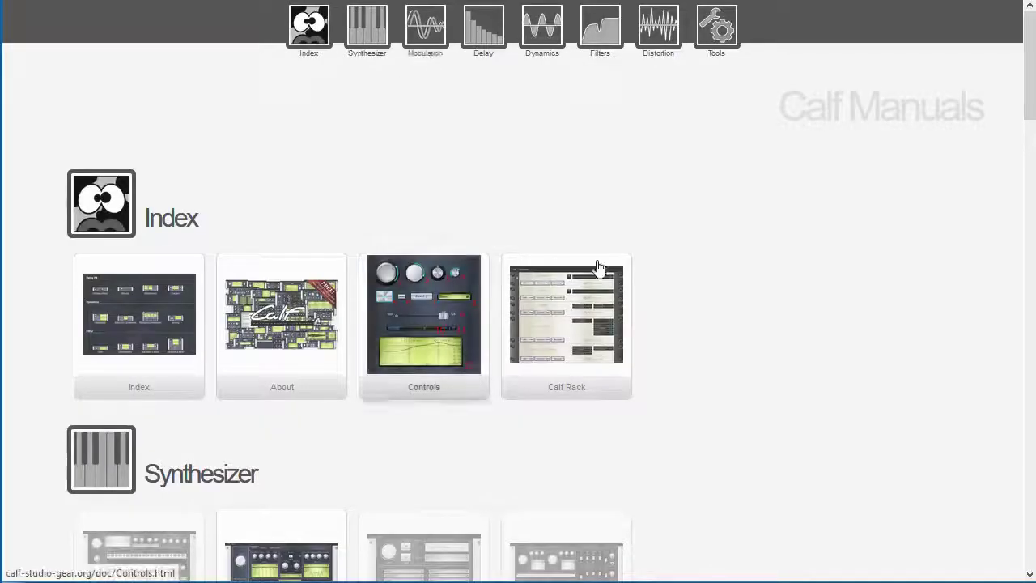
- Scroll the Calf documentation index down to the Delay section
scroll(710, 296, down, 5)
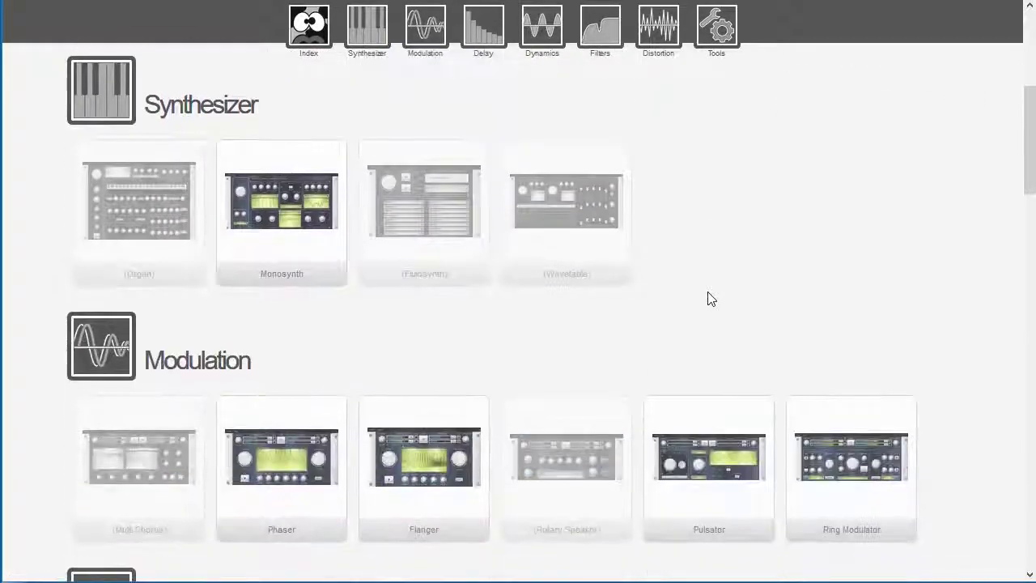
scroll(289, 250, up, 3)
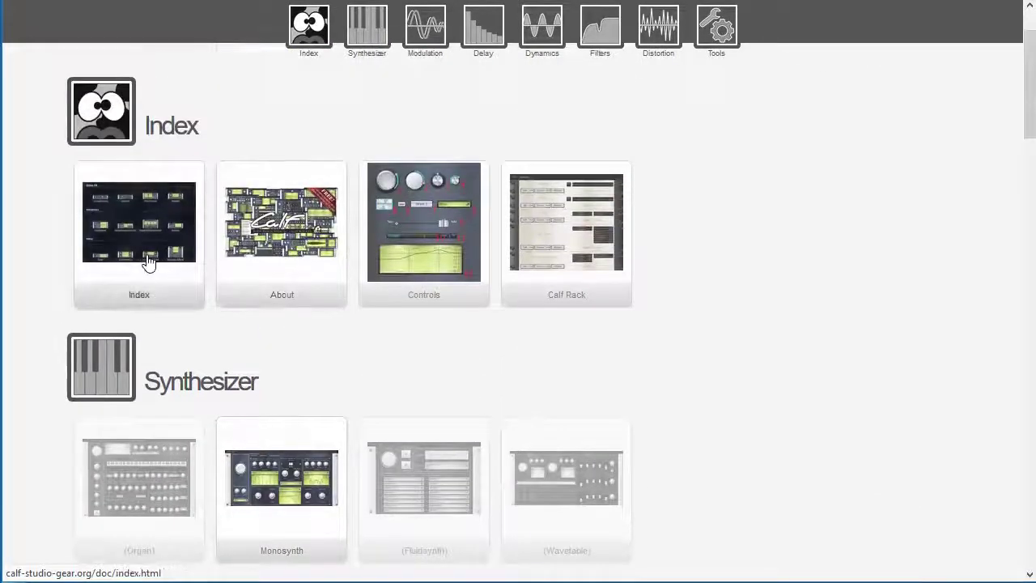
scroll(399, 405, down, 2)
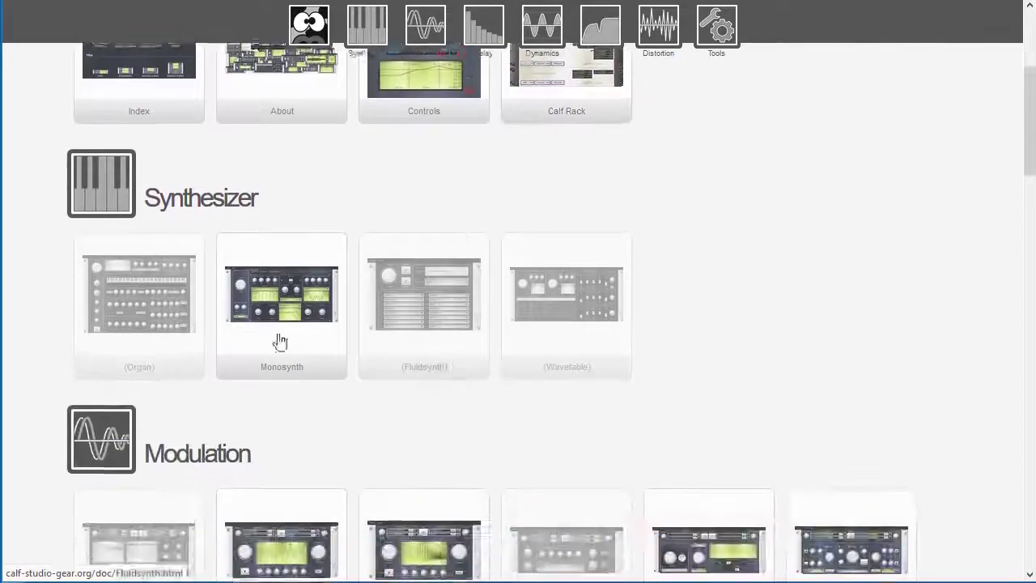
scroll(243, 309, down, 3)
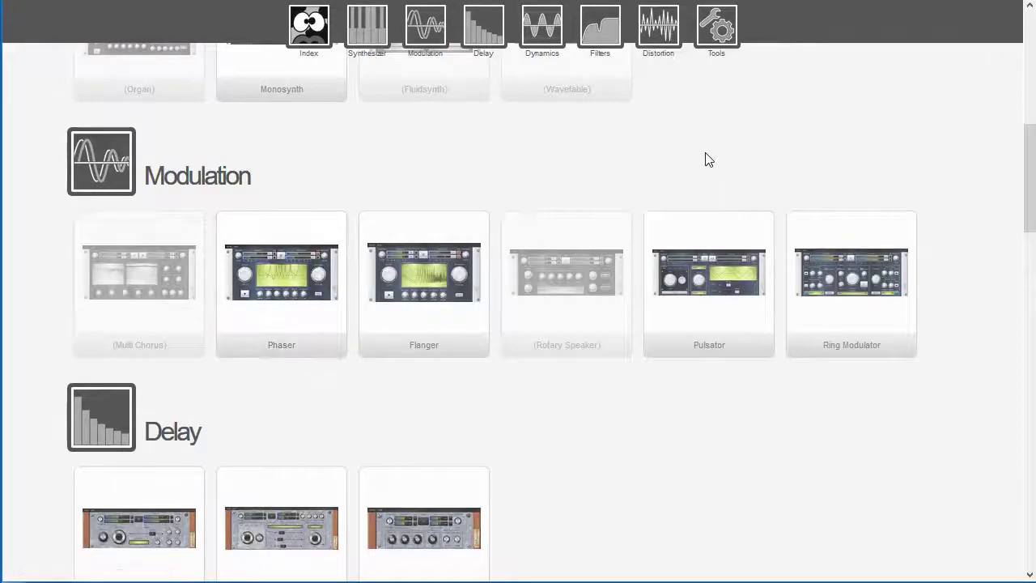
scroll(402, 307, down, 3)
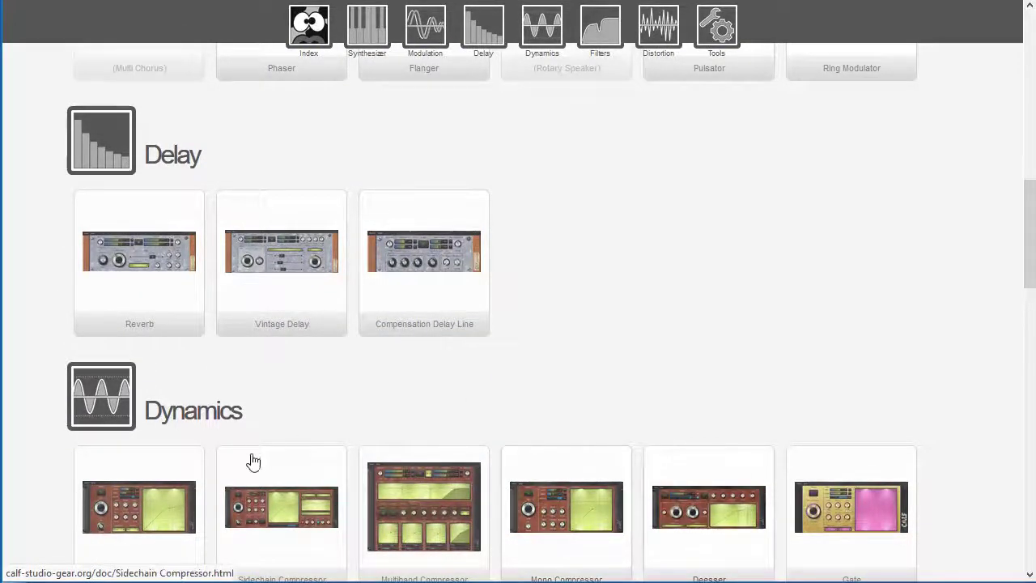
key(alt+Tab)
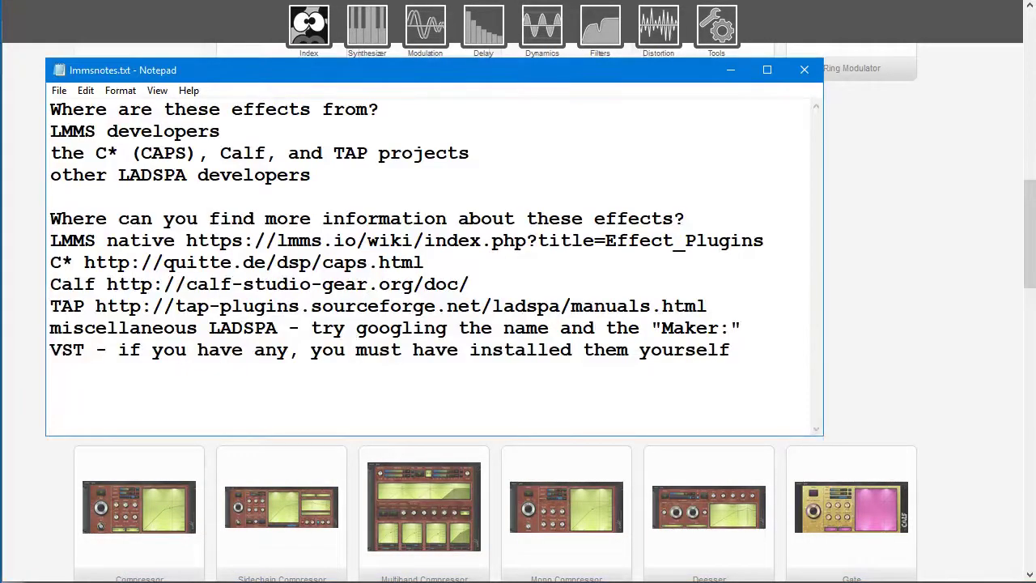
key(alt+Tab)
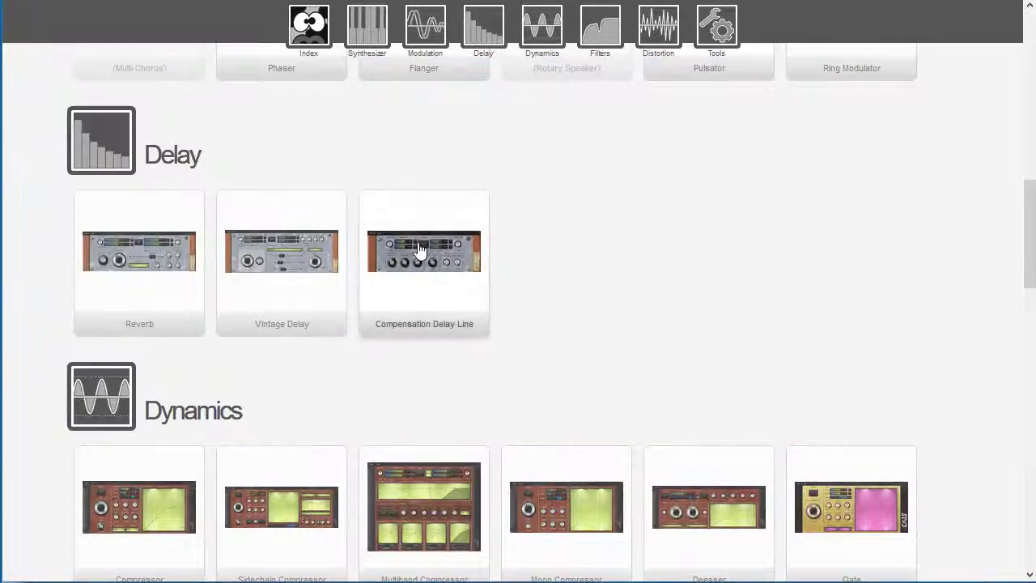
- Open the Calf Reverb documentation and scroll through its functionality, tips and controls
click(104, 279)
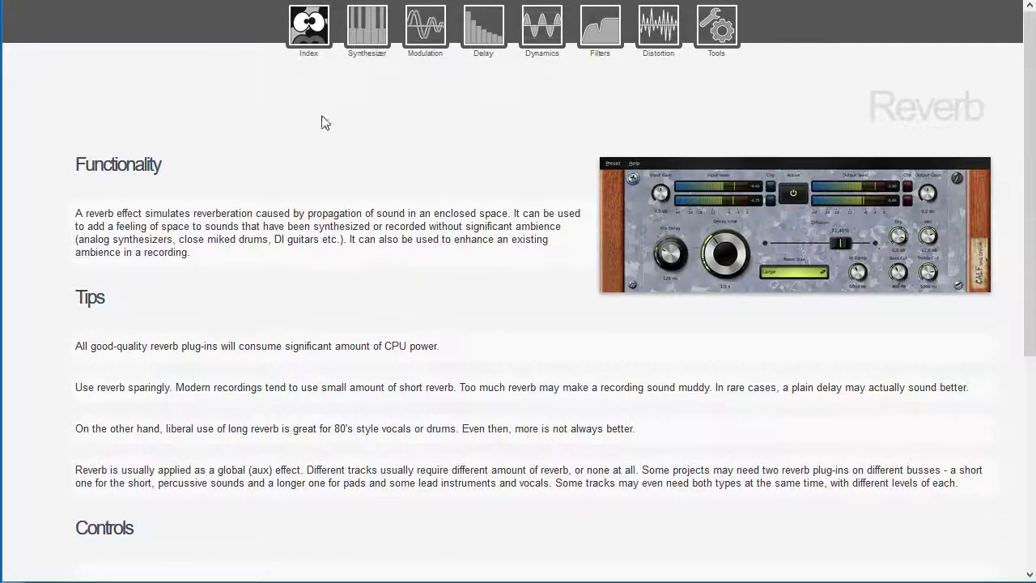
scroll(358, 210, down, 5)
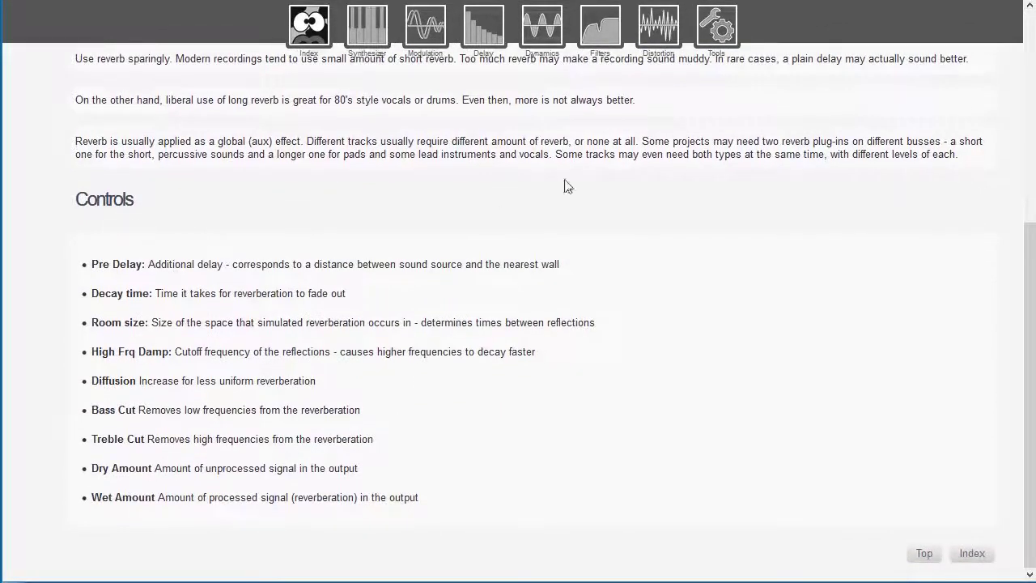
scroll(630, 157, up, 5)
scroll(736, 254, down, 5)
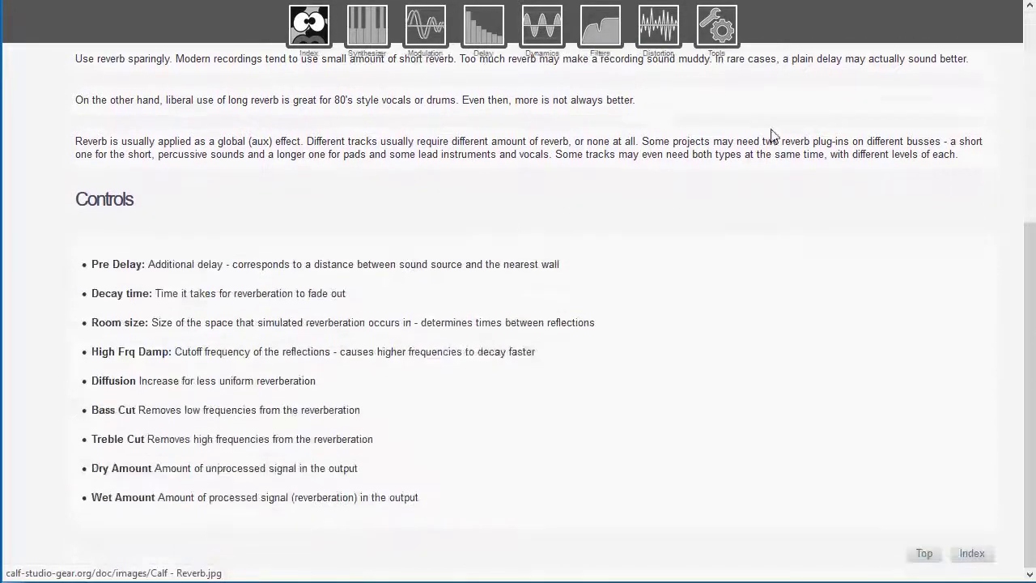
scroll(865, 106, up, 5)
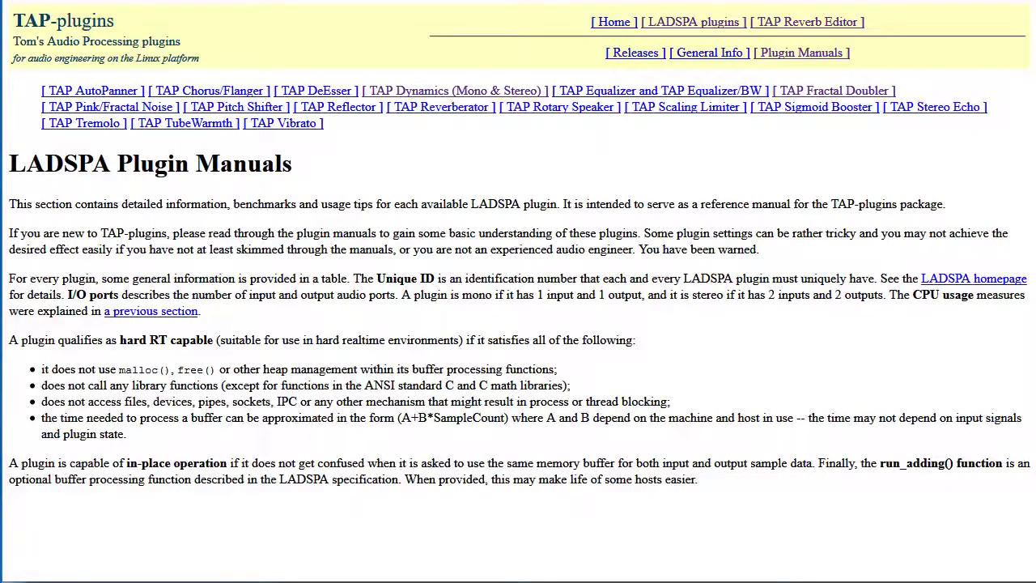
- Return from the notes to the TAP Plugin Manuals page and open the TAP Reverberator manual
key(alt+Tab)
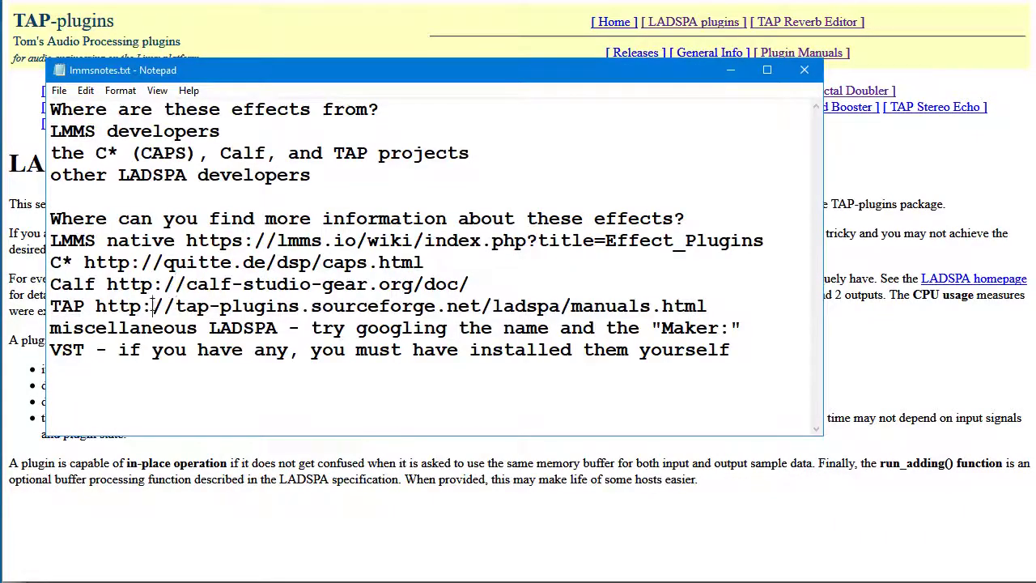
key(alt+Tab)
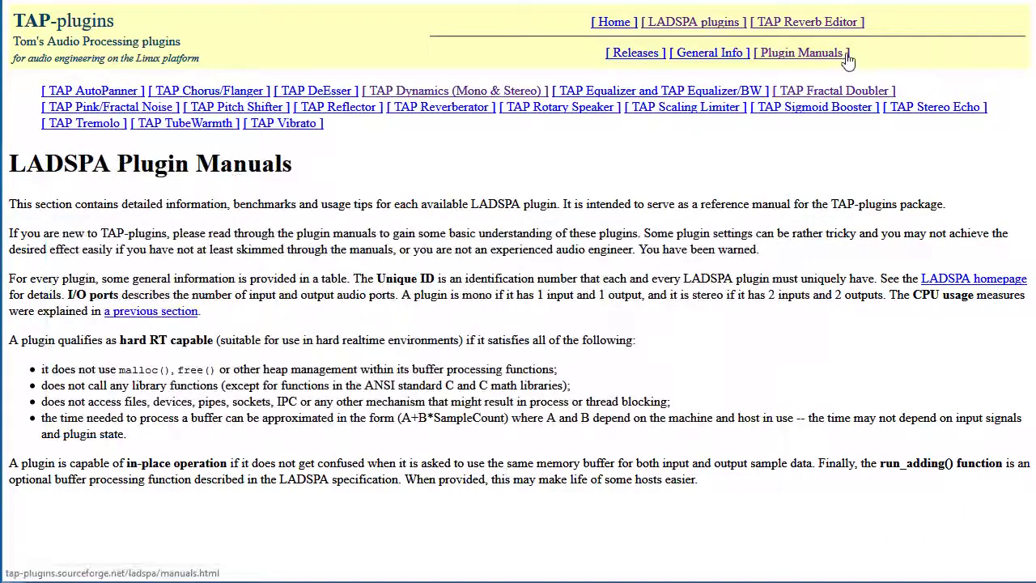
click(445, 118)
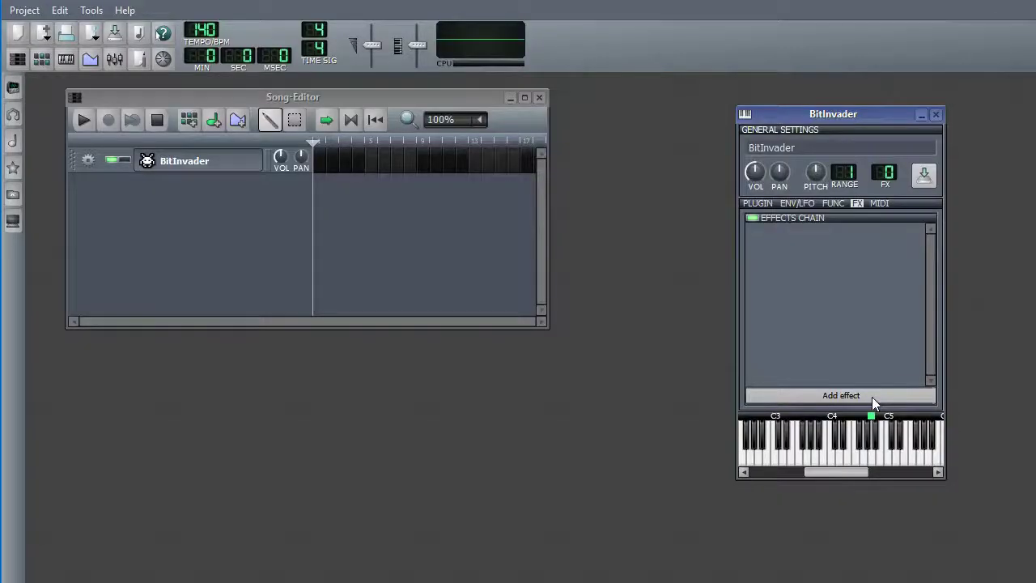
- Open BitInvader's Add effect list and read the Echo Delay Line, 5s echo and Fast overdrive details
click(871, 396)
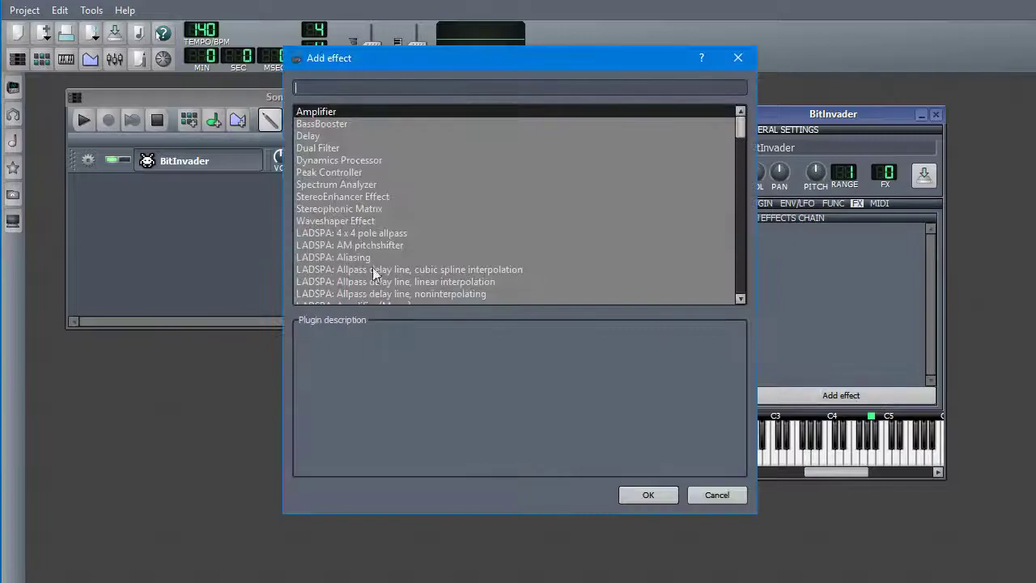
scroll(437, 211, down, 5)
scroll(465, 203, down, 8)
click(405, 236)
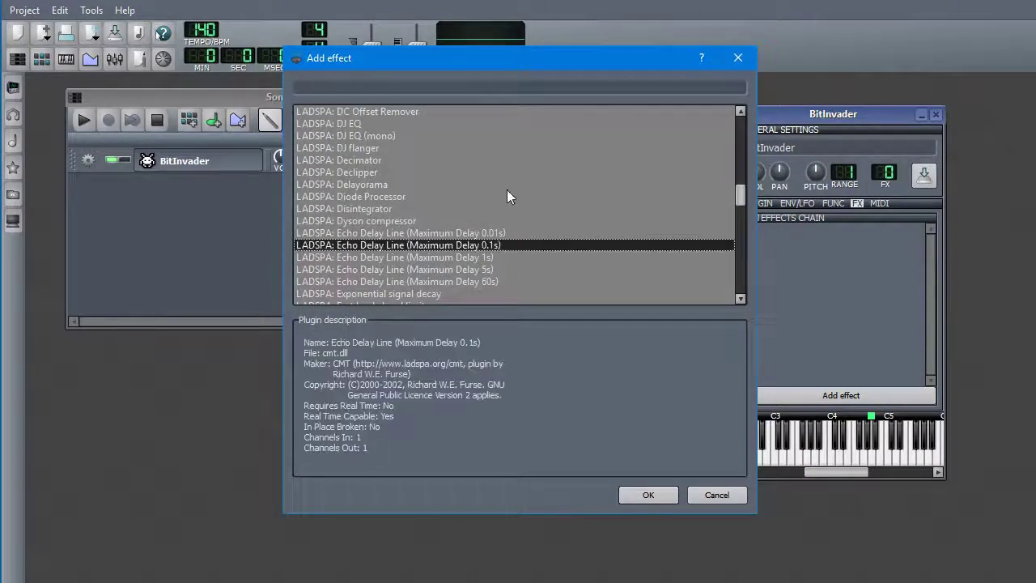
scroll(405, 236, down, 2)
click(407, 196)
click(401, 244)
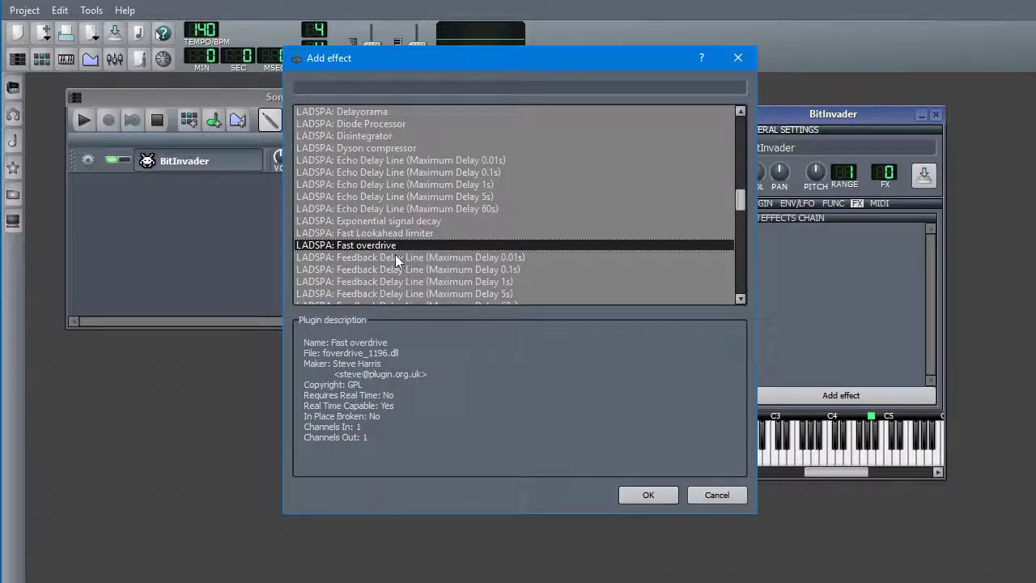
- Read Feedback Delay Line, Disintegrator, Exponential signal decay and Fractionally Addressed Delay Line details
click(405, 256)
click(396, 136)
click(382, 221)
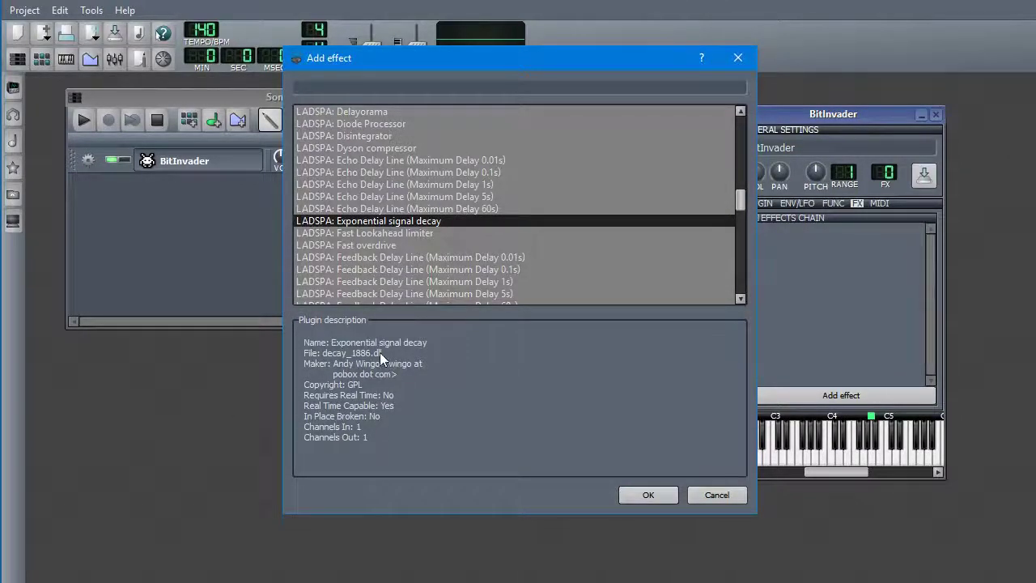
click(375, 269)
scroll(373, 203, down, 4)
click(371, 199)
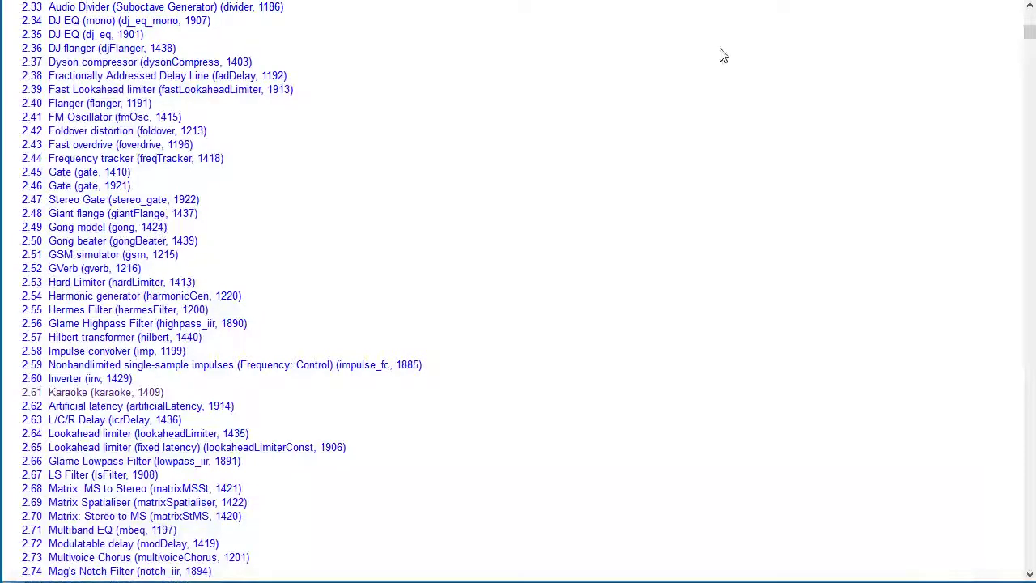
- Scroll the ladspa-swh contents list and jump to section 2.87, Barry's Satan Maximiser
scroll(912, 201, down, 8)
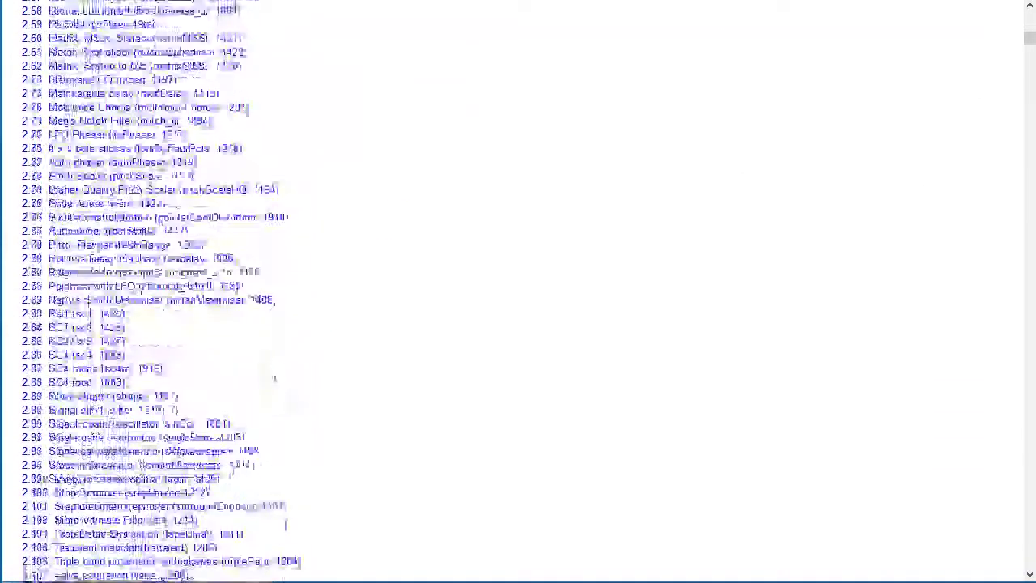
mouse_move(1029, 45)
mouse_down()
mouse_move(1030, 12)
mouse_move(1030, 145)
mouse_move(1029, 36)
mouse_up()
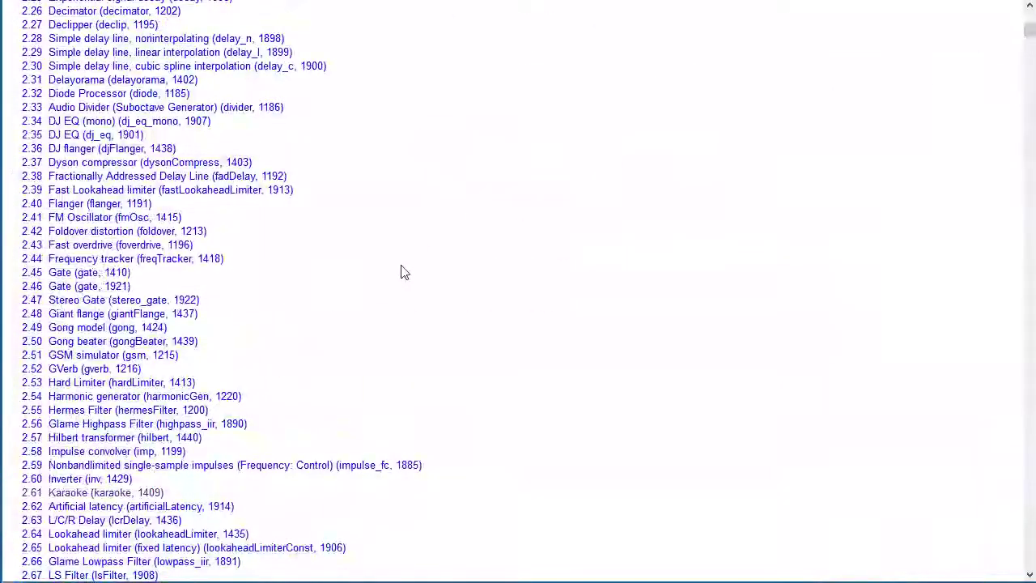
scroll(404, 273, down, 5)
scroll(433, 290, down, 5)
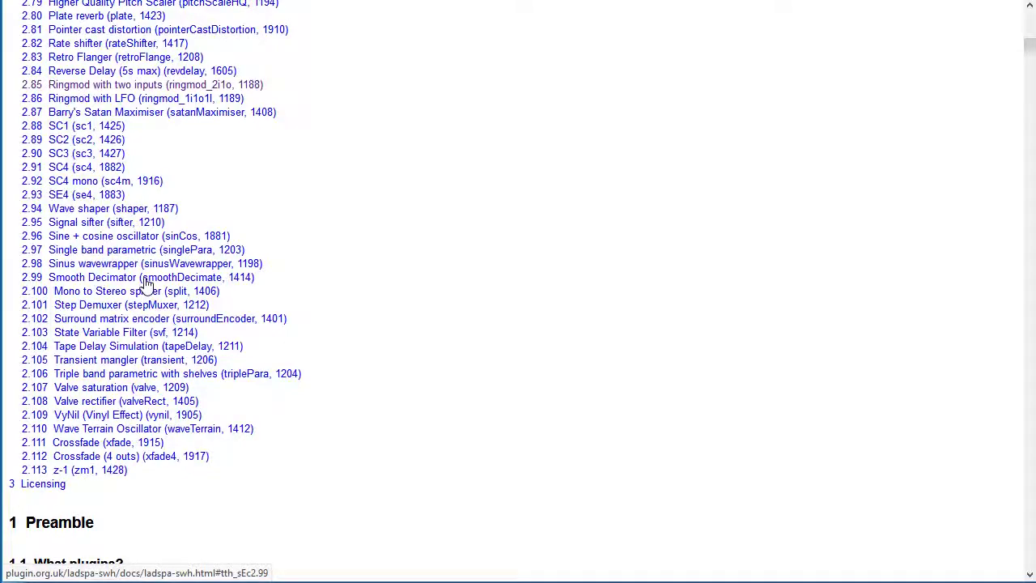
click(207, 113)
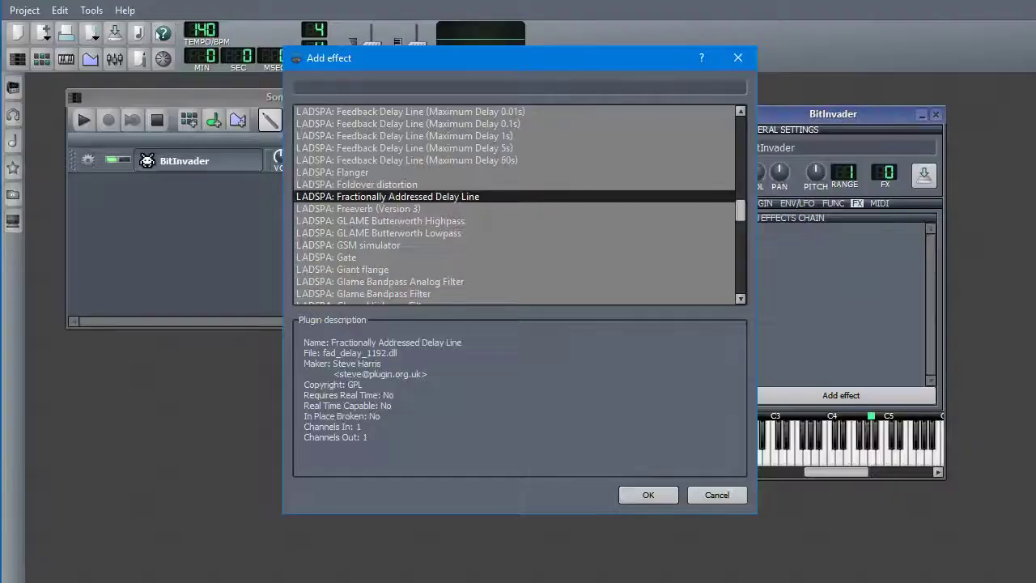
- Add Peak Controller to BitInvader's effects chain and move its window over the song editor
key(alt+Tab)
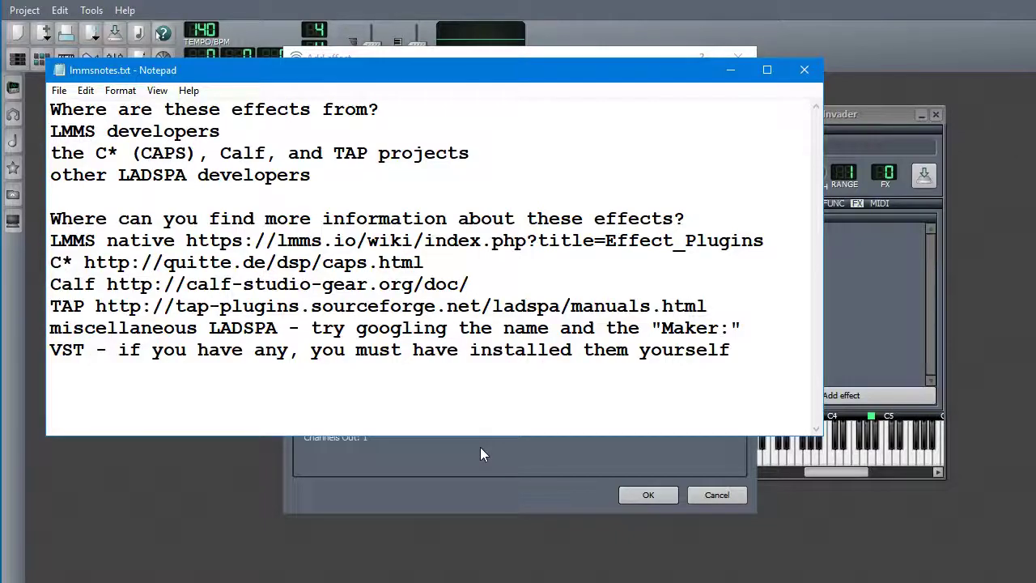
key(alt+Tab)
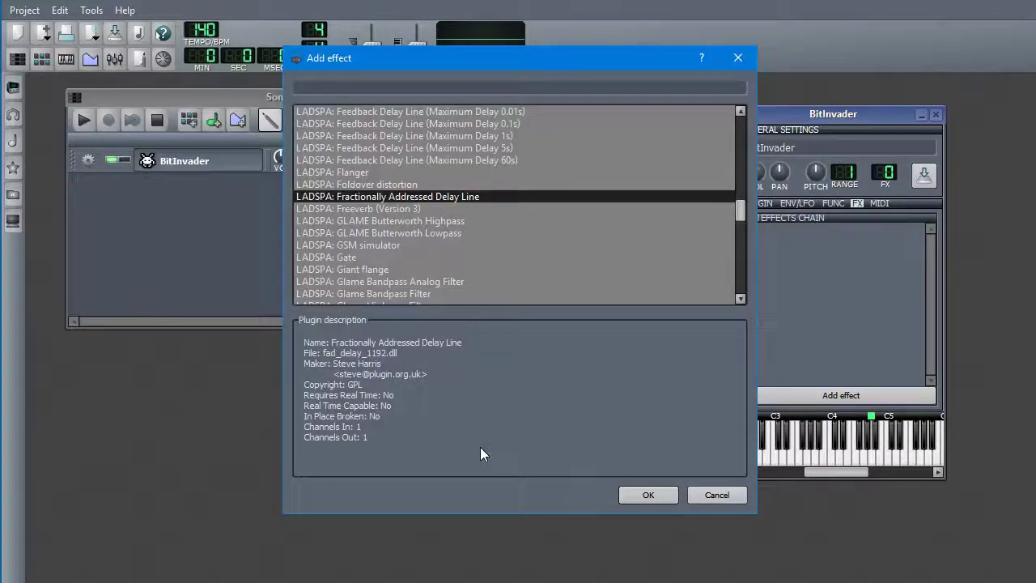
key(Escape)
click(844, 396)
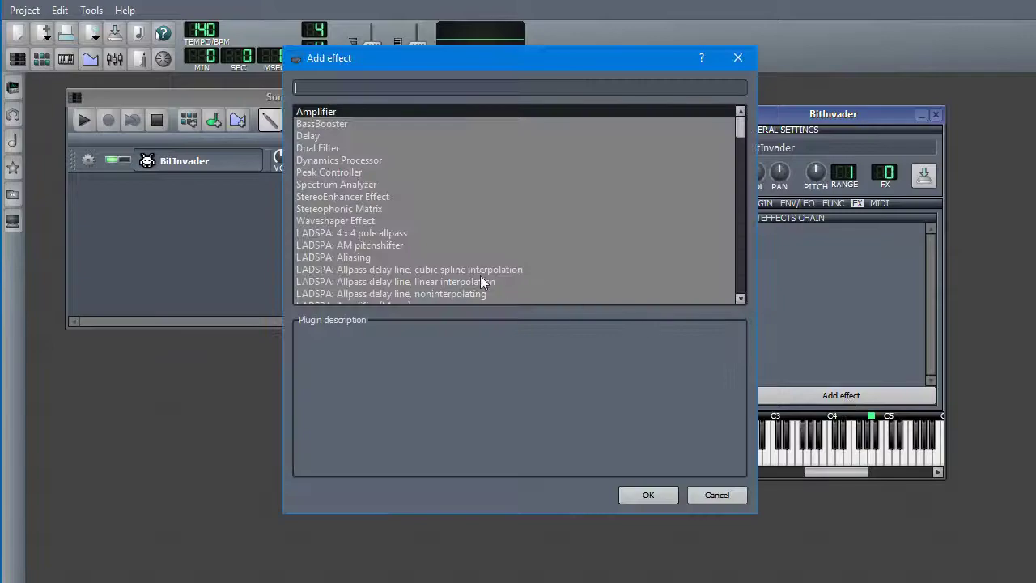
double_click(359, 175)
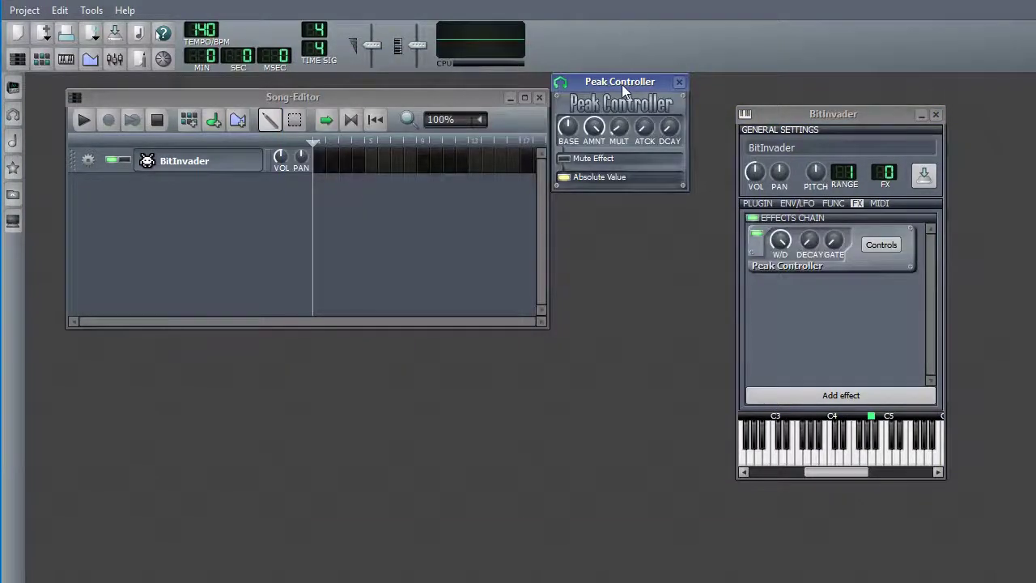
drag(621, 84, 528, 146)
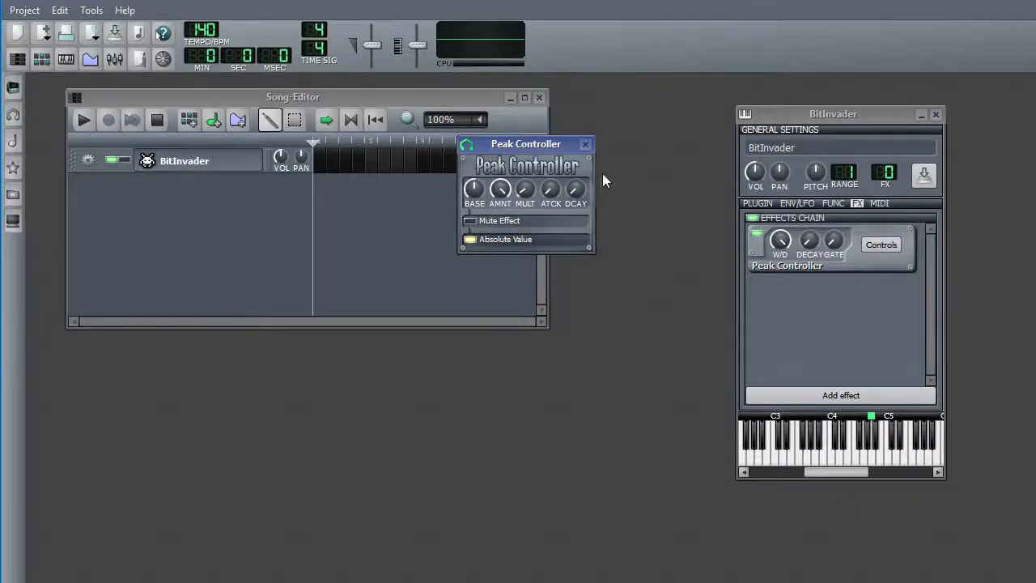
- Add C* Clip and C* Plate2x2 to the effects chain
click(841, 395)
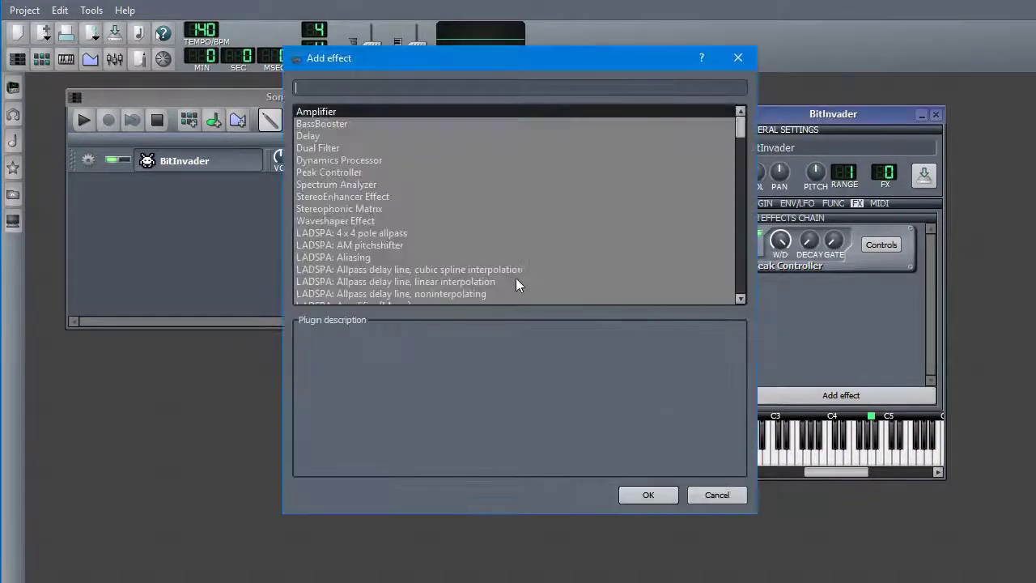
scroll(510, 267, down, 10)
double_click(406, 230)
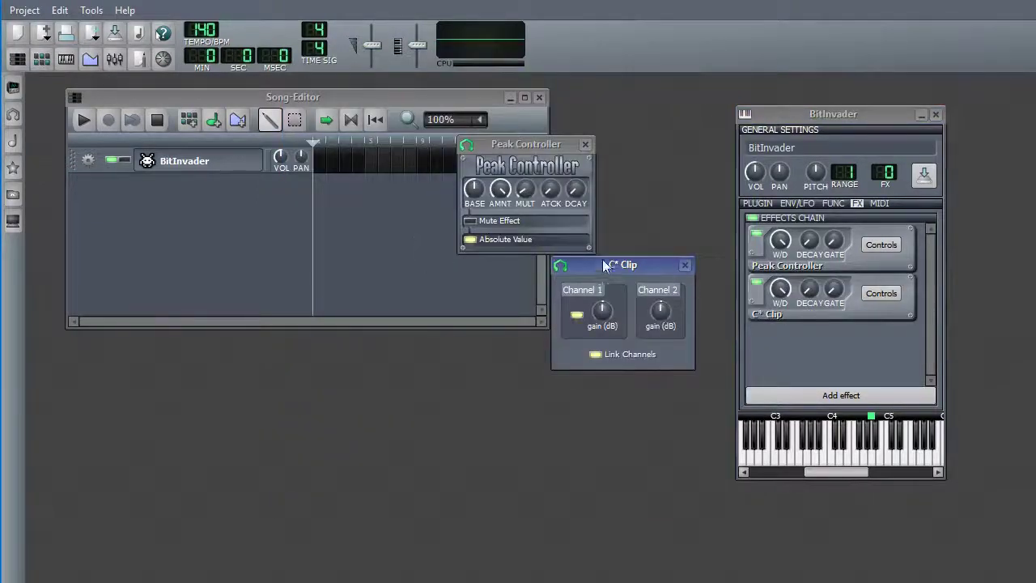
click(797, 394)
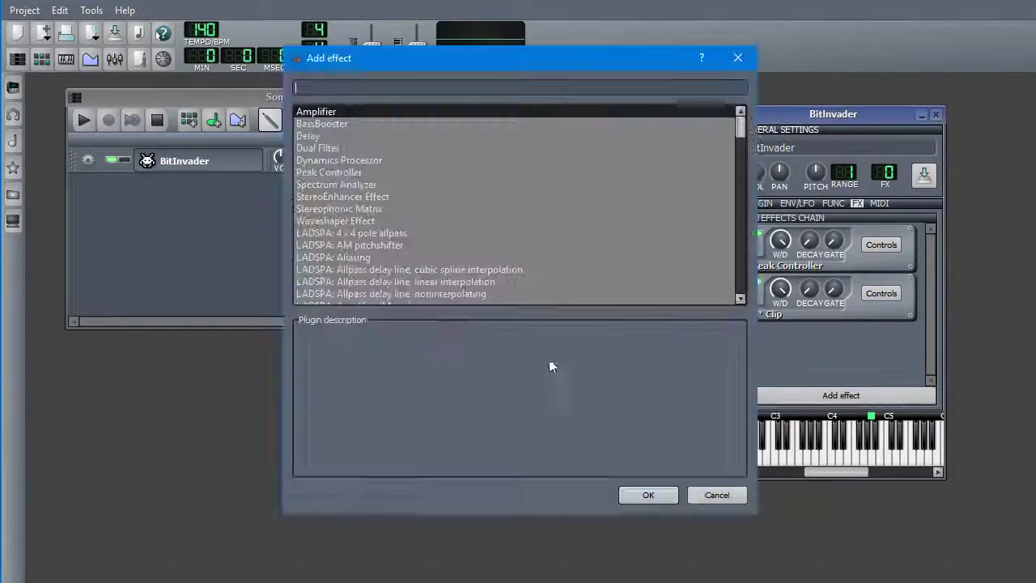
scroll(455, 259, down, 15)
double_click(375, 248)
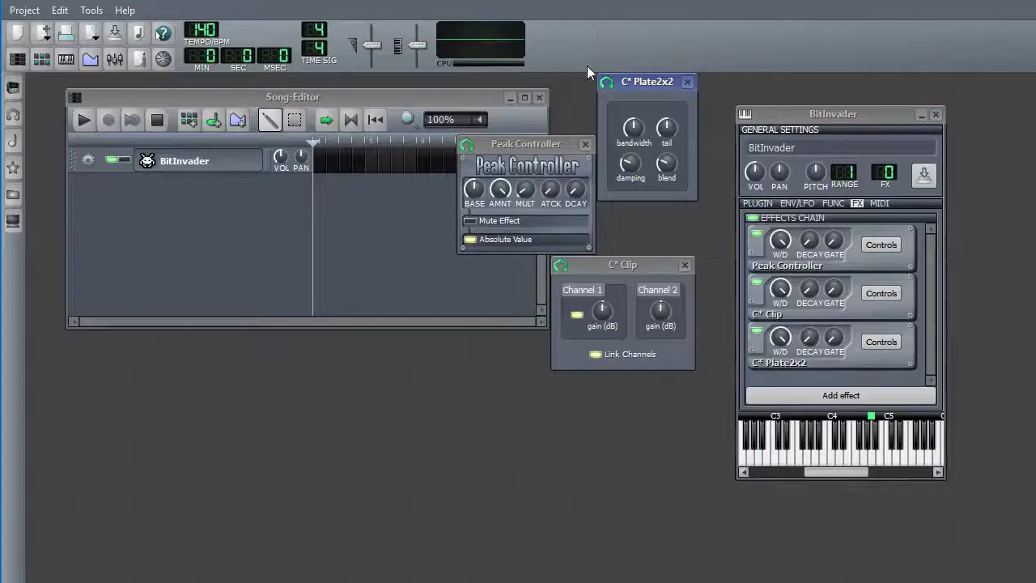
- Add Calf Reverb LADSPA to the chain and move its window toward the centre
click(849, 397)
scroll(492, 229, down, 20)
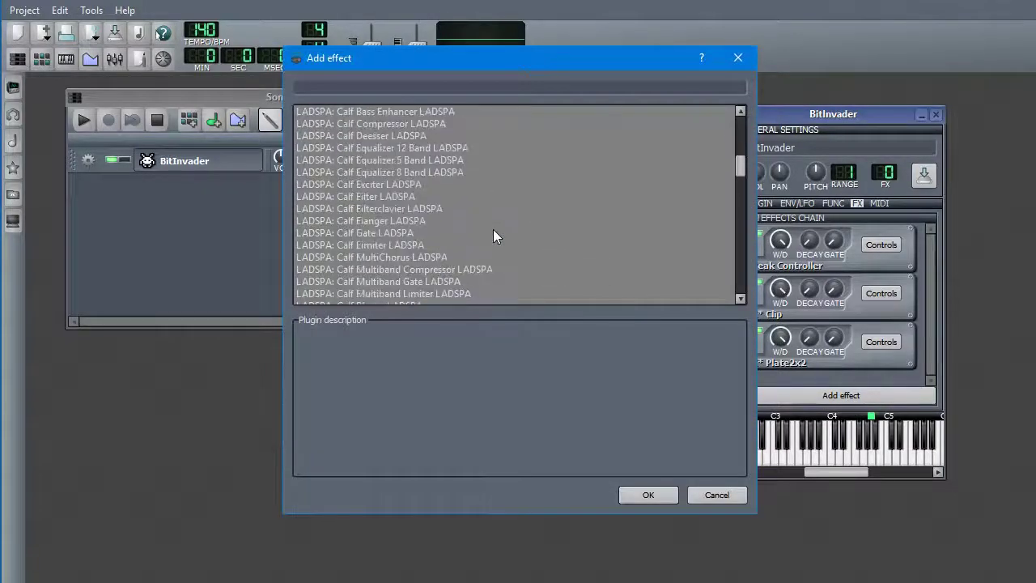
scroll(493, 229, down, 5)
scroll(496, 227, up, 2)
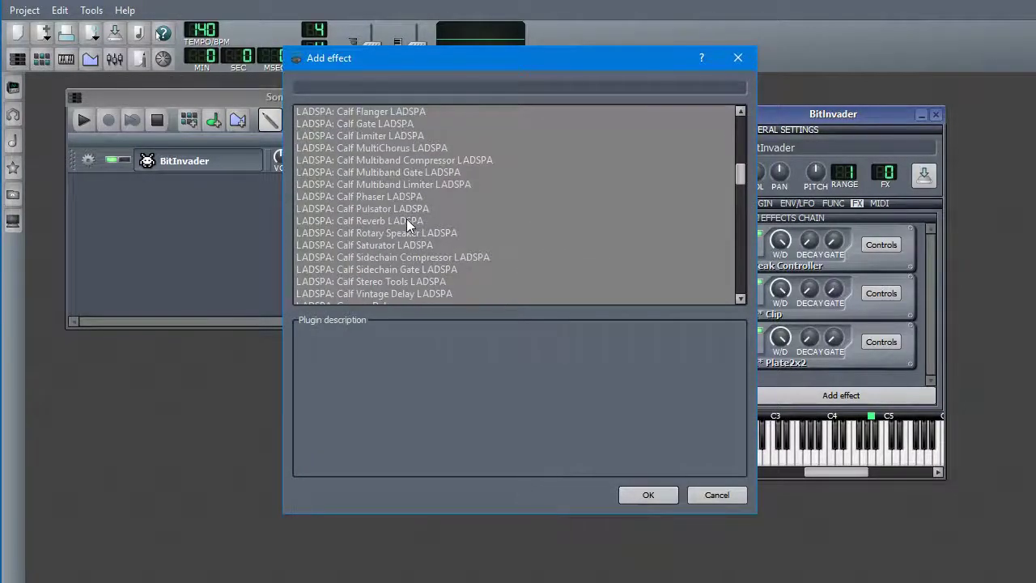
double_click(406, 219)
drag(116, 344, 426, 220)
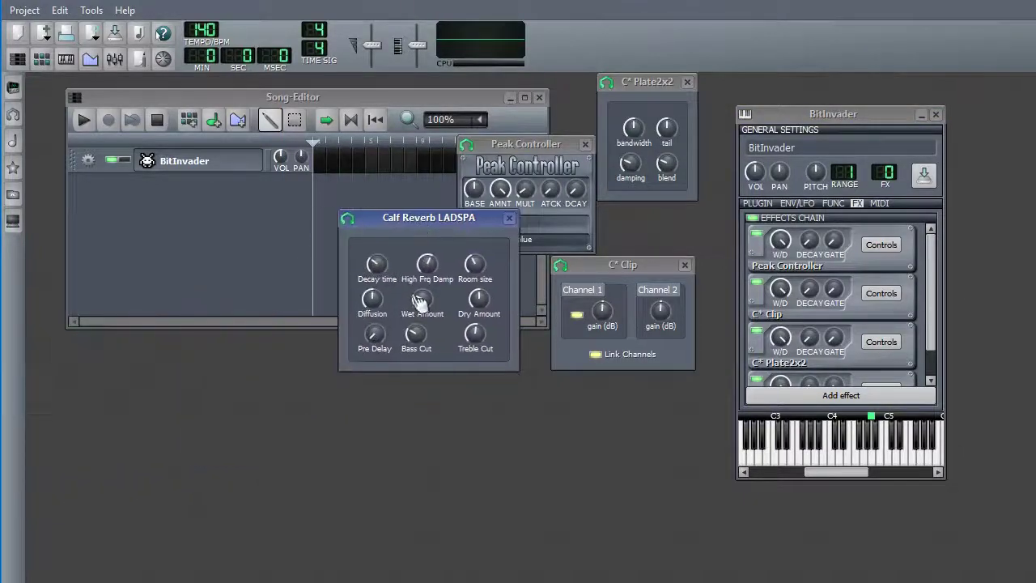
- Add the C* Eq equalizer to the chain and move its window over the reverb
click(859, 395)
scroll(479, 227, down, 4)
scroll(478, 227, down, 6)
double_click(426, 189)
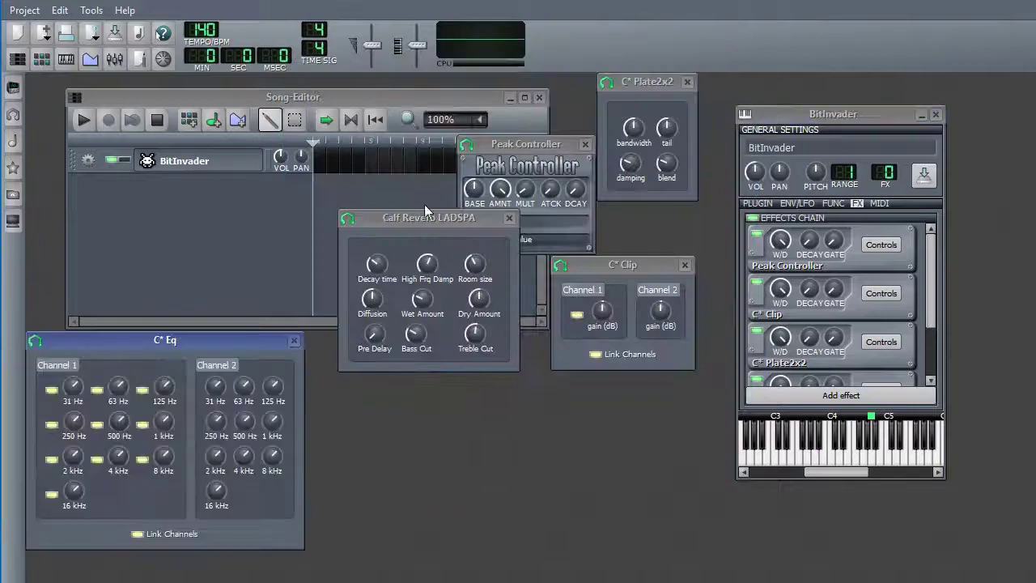
drag(166, 343, 393, 142)
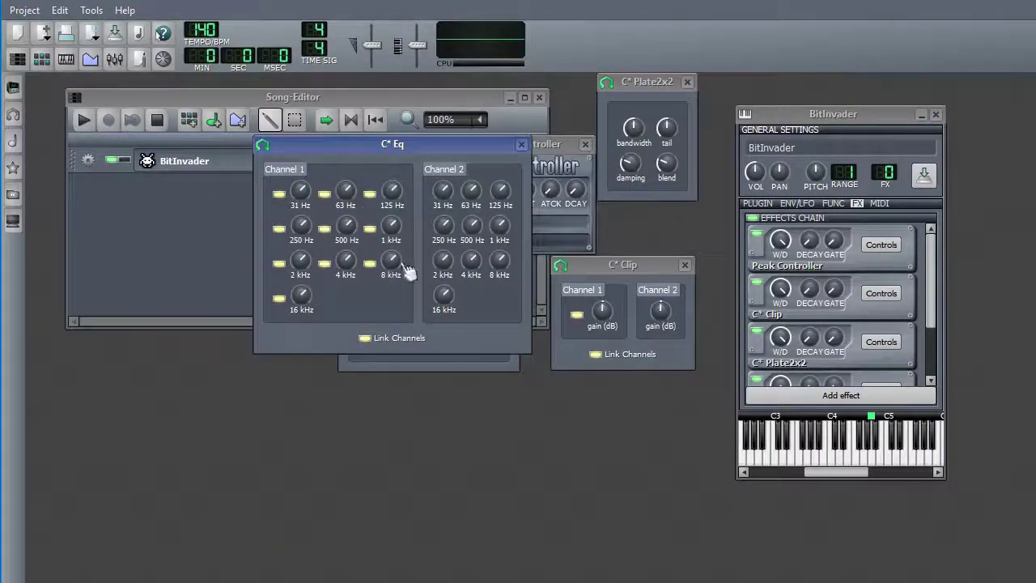
- Close the C* Eq, Calf Reverb, C* Clip, Peak Controller and C* Plate2x2 windows
click(521, 145)
click(684, 265)
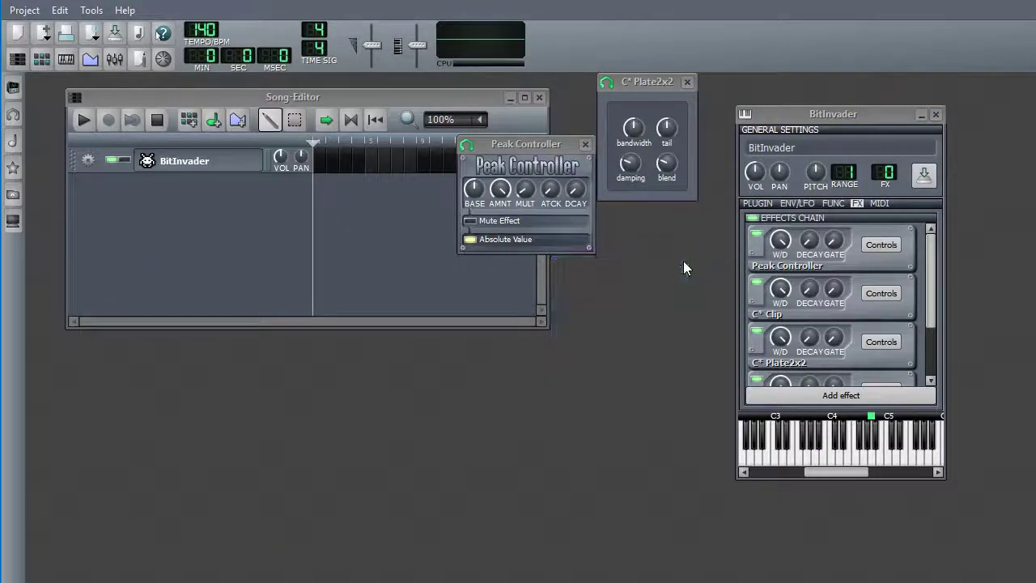
click(589, 145)
click(687, 82)
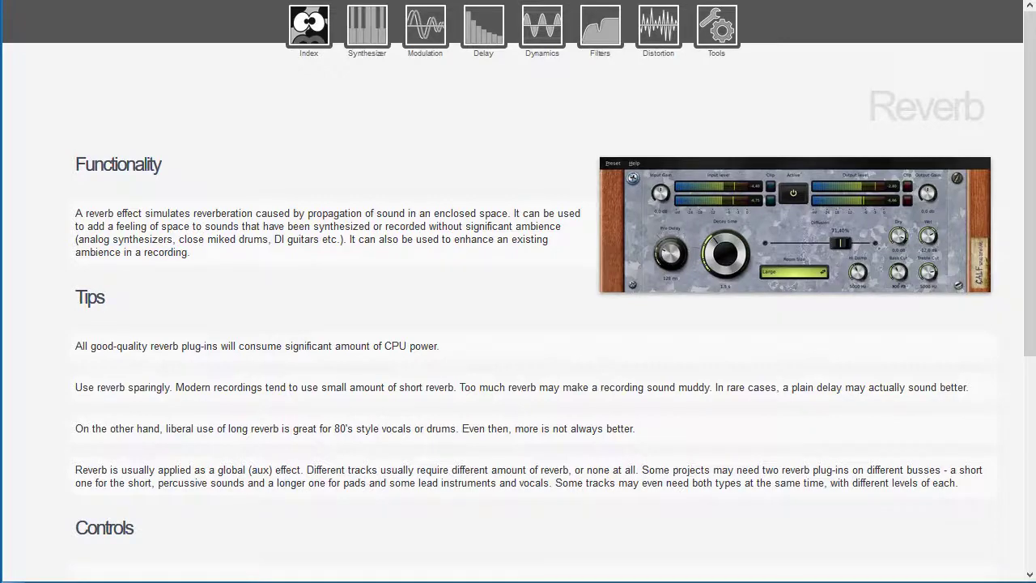
- Switch back to the lmmsnotes.txt notes window
key(alt+Tab)
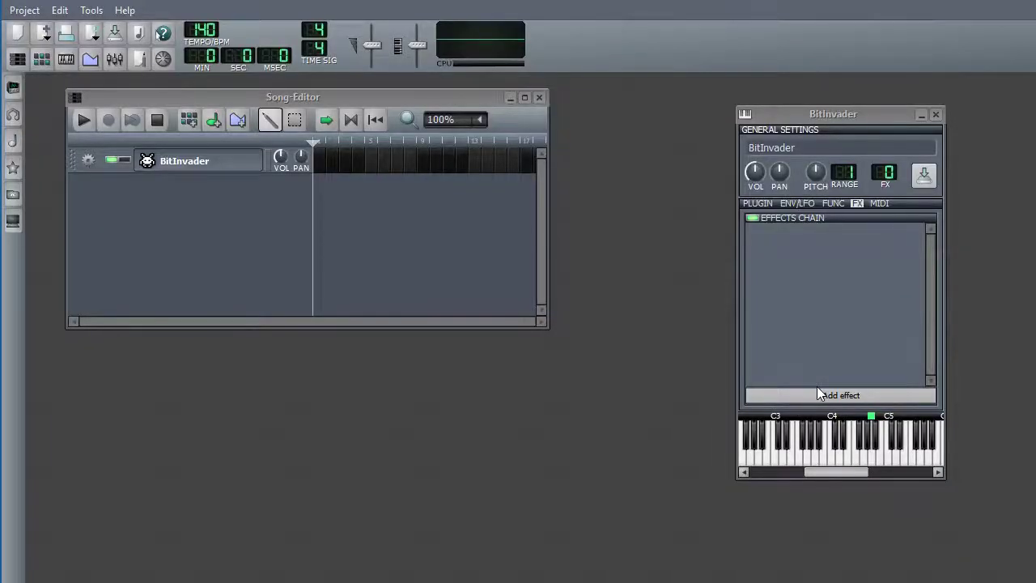
- Add the native Amplifier and lower its volume slightly, auditioning notes before and after
click(834, 395)
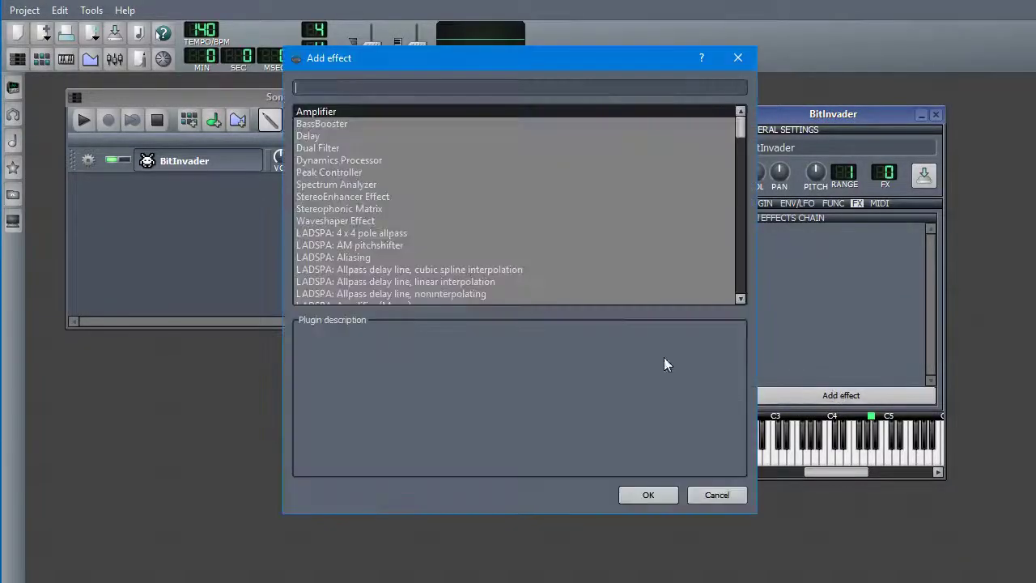
double_click(319, 109)
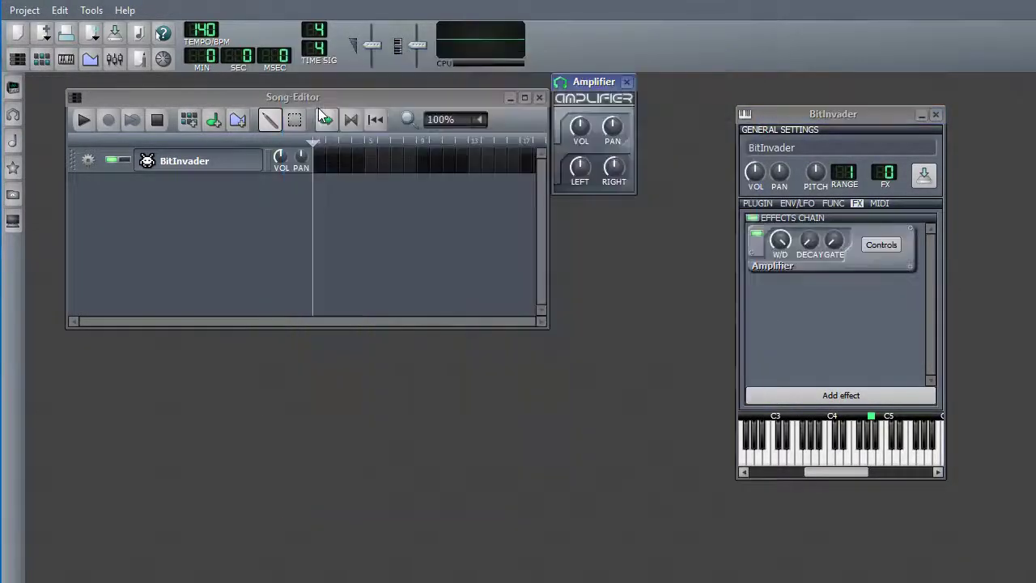
click(808, 454)
drag(579, 126, 613, 121)
click(831, 452)
click(911, 456)
- Change the Amplifier panning, cut right gain to about 17%, and set instrument volume to 100%
click(899, 452)
click(806, 458)
drag(623, 173, 613, 158)
click(878, 458)
drag(586, 82, 602, 128)
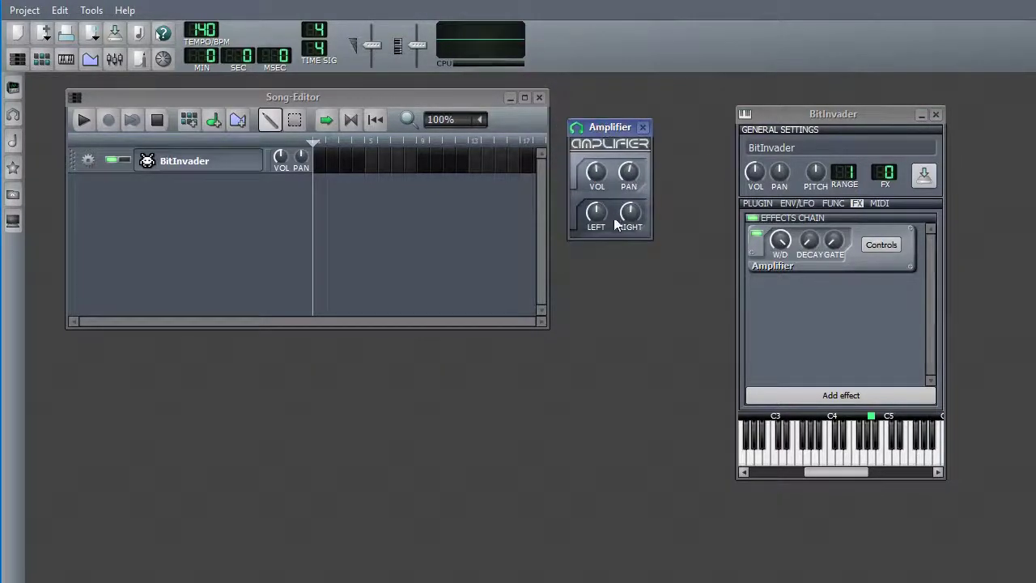
click(781, 180)
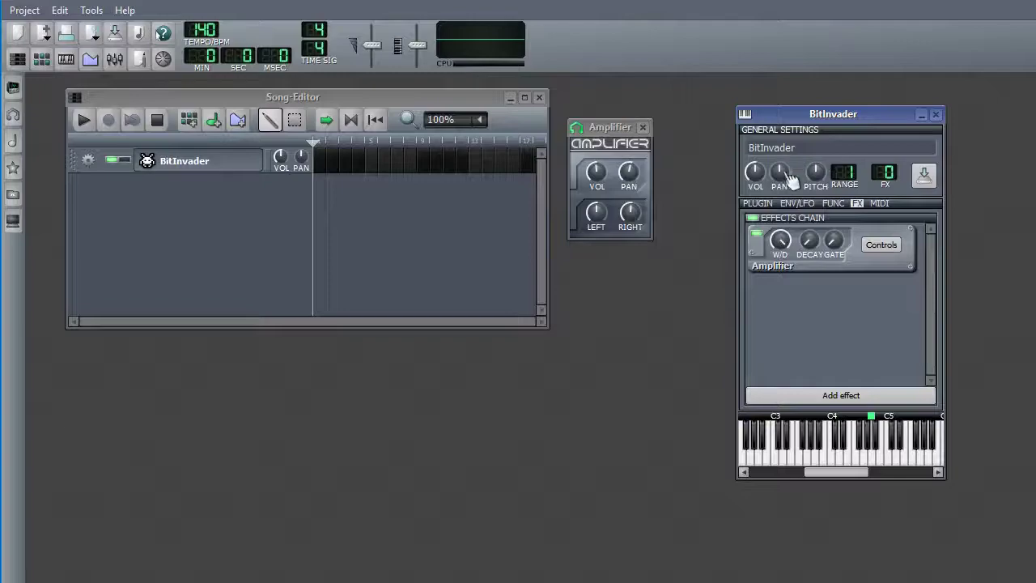
drag(754, 171, 754, 172)
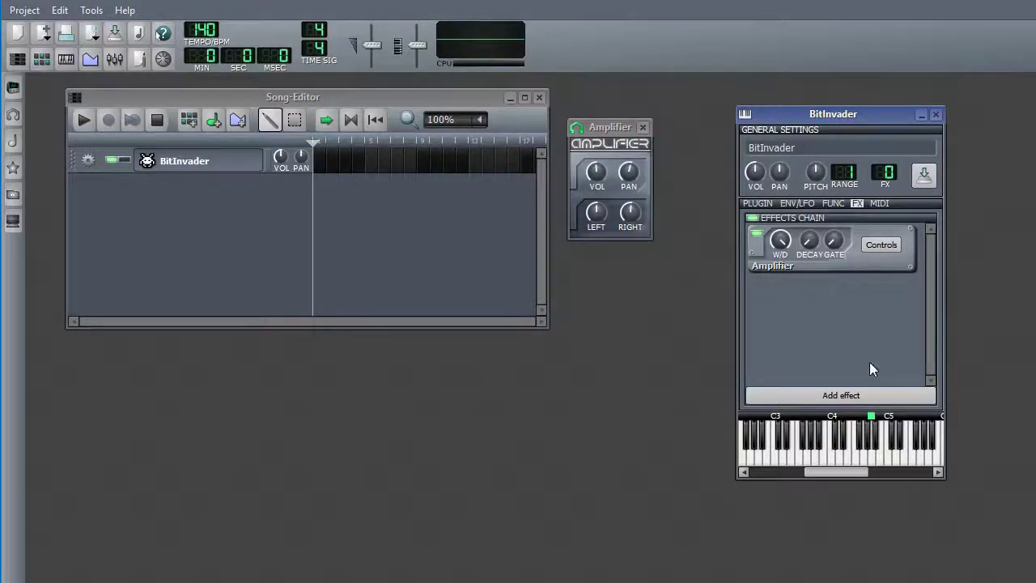
- Set instrument volume to 100%, add a Dual Filter, and view the ENV/LFO cutoff envelope
click(754, 172)
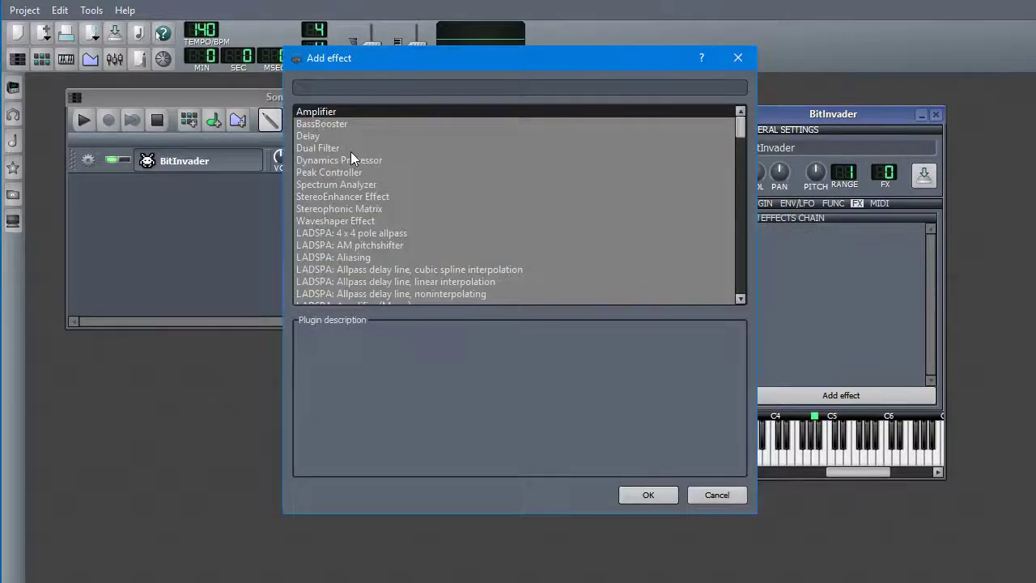
double_click(351, 151)
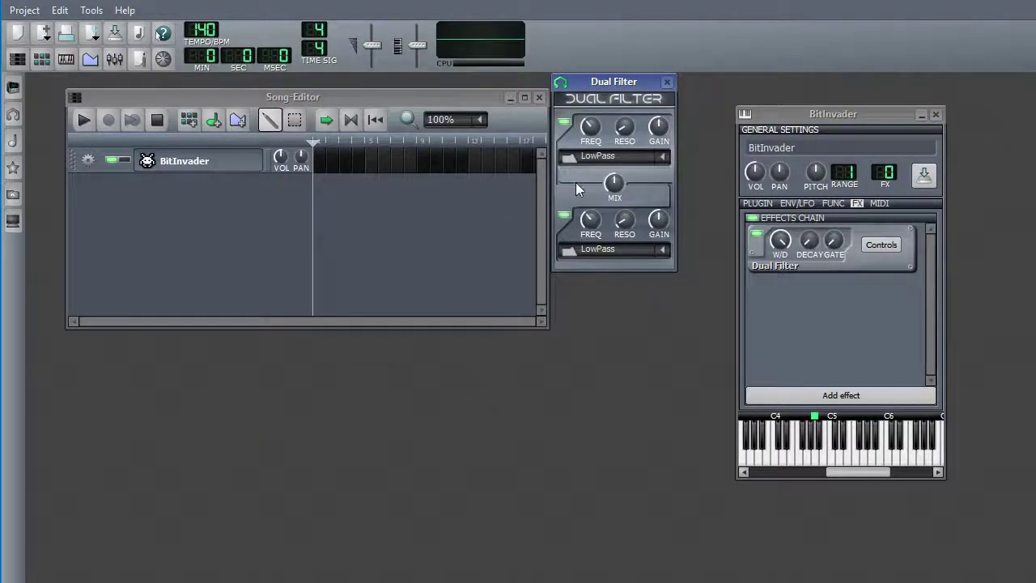
click(785, 203)
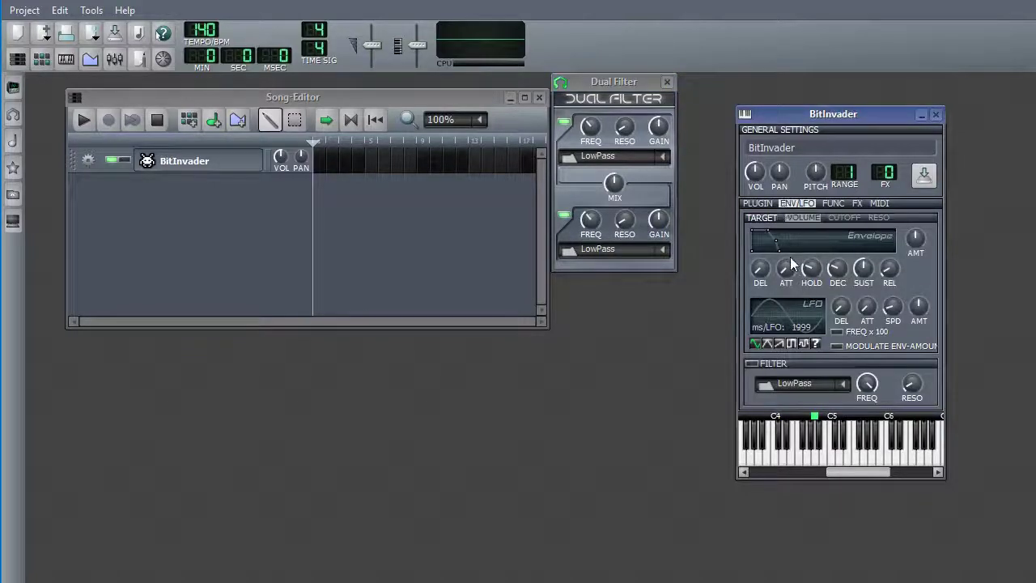
click(846, 219)
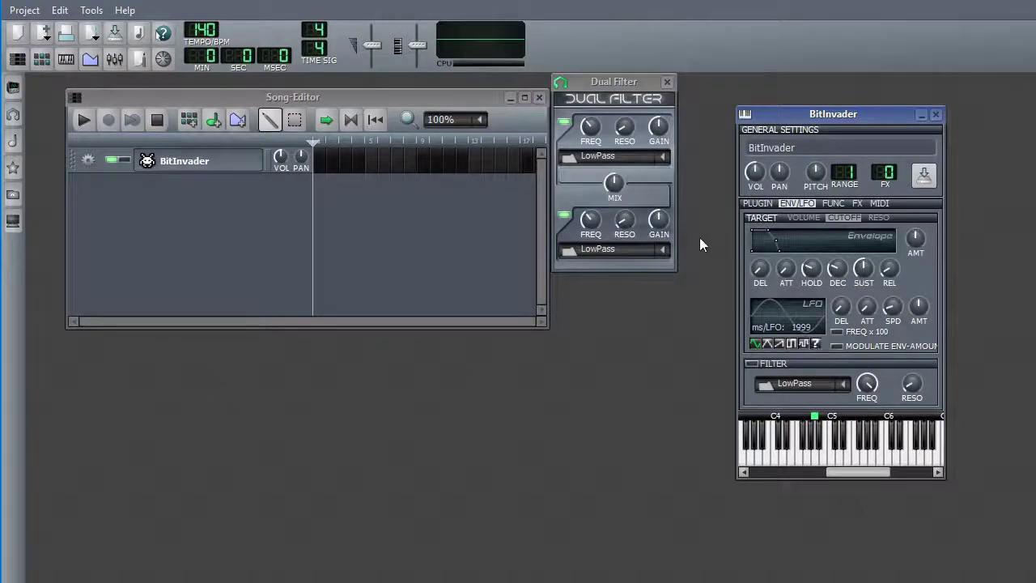
- Keep LowPass as the Dual Filter's first filter type and set its mix to 0
click(663, 189)
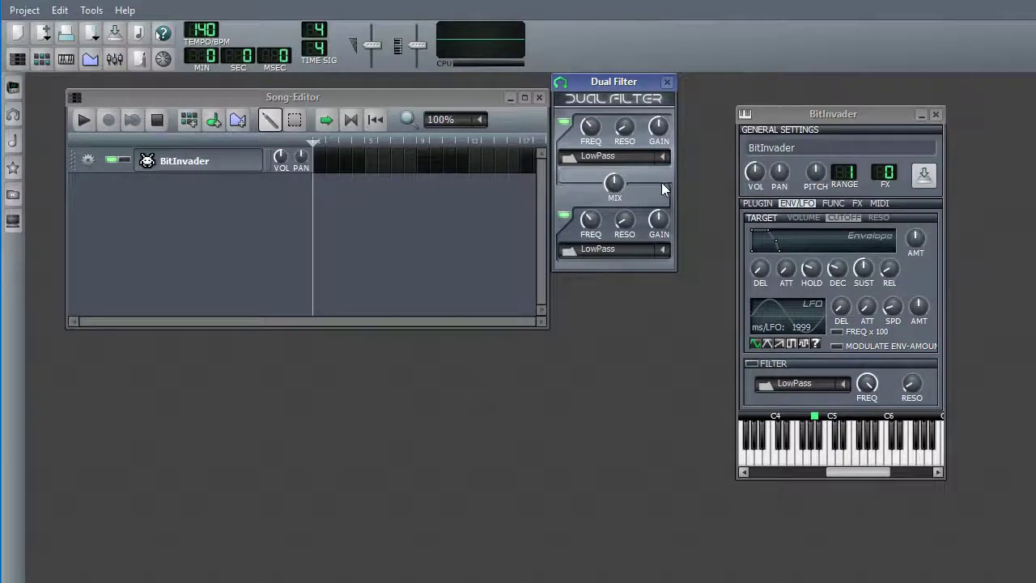
click(658, 157)
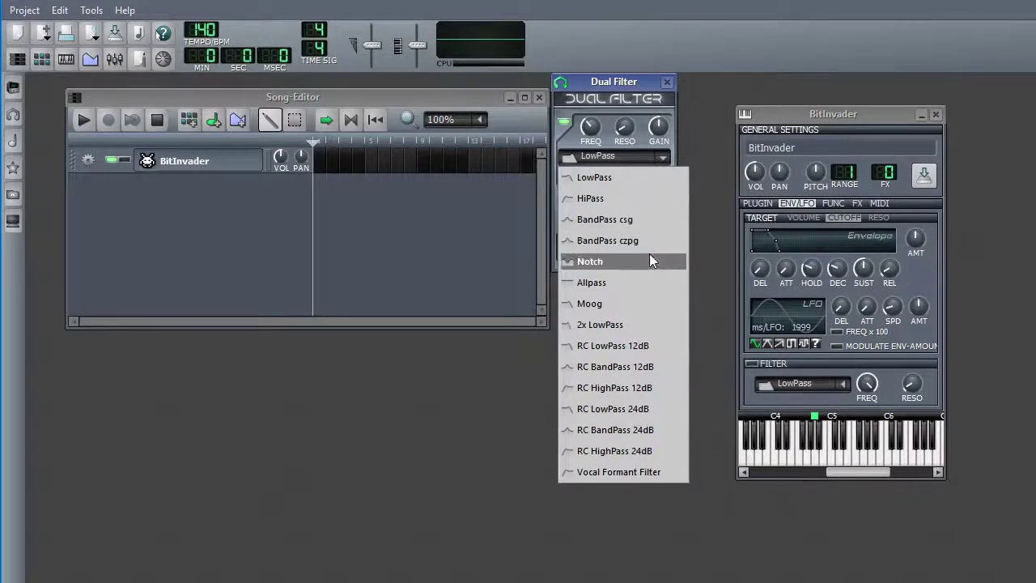
click(601, 84)
drag(614, 182, 615, 182)
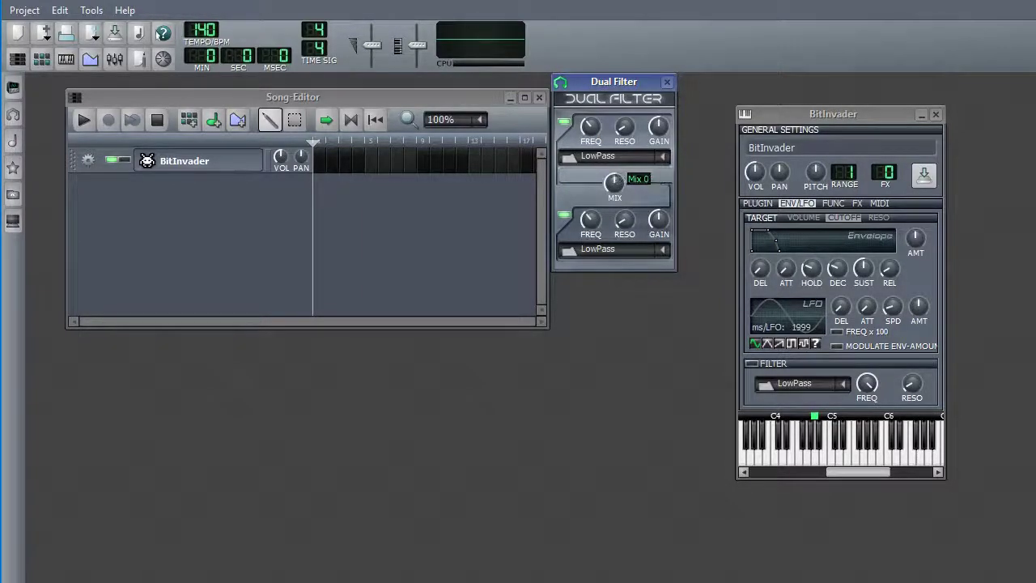
- Raise the Dual Filter mix to 0.19 and adjust the first filter's cutoff, auditioning a note
click(856, 203)
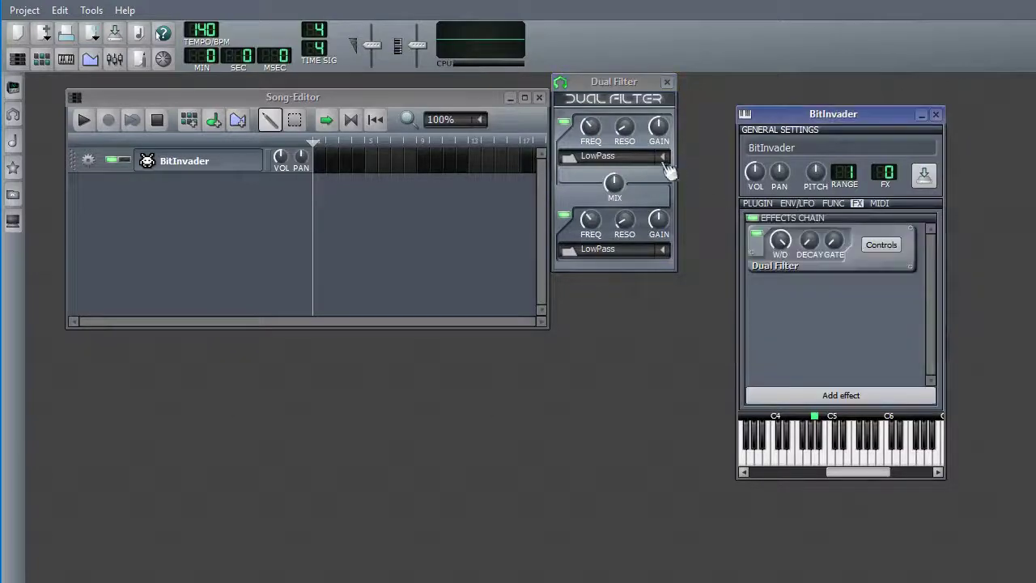
mouse_move(614, 182)
mouse_down()
mouse_move(614, 165)
mouse_move(619, 174)
mouse_up()
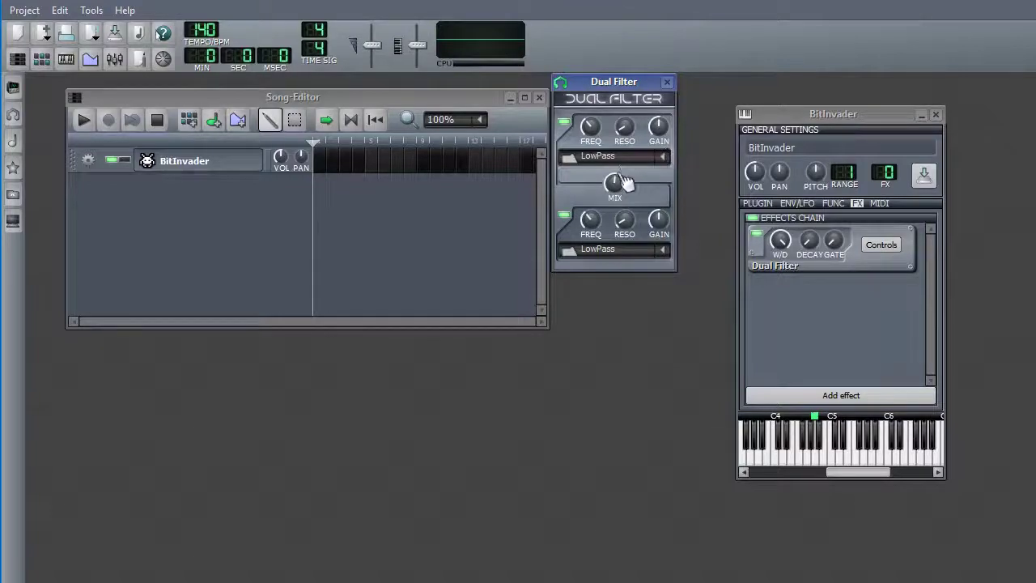
drag(590, 127, 590, 110)
drag(590, 218, 590, 216)
click(840, 457)
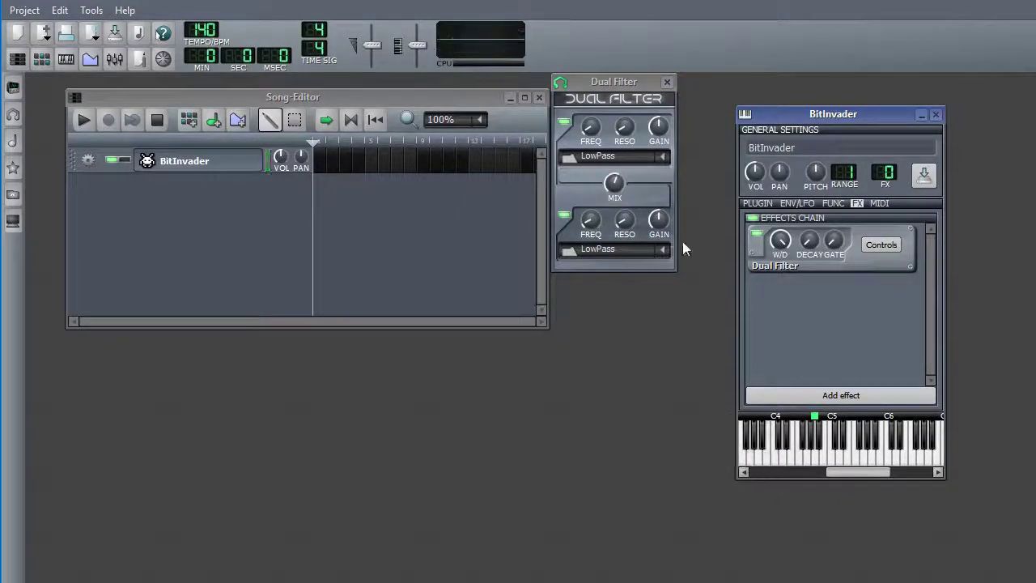
scroll(605, 249, down, 1)
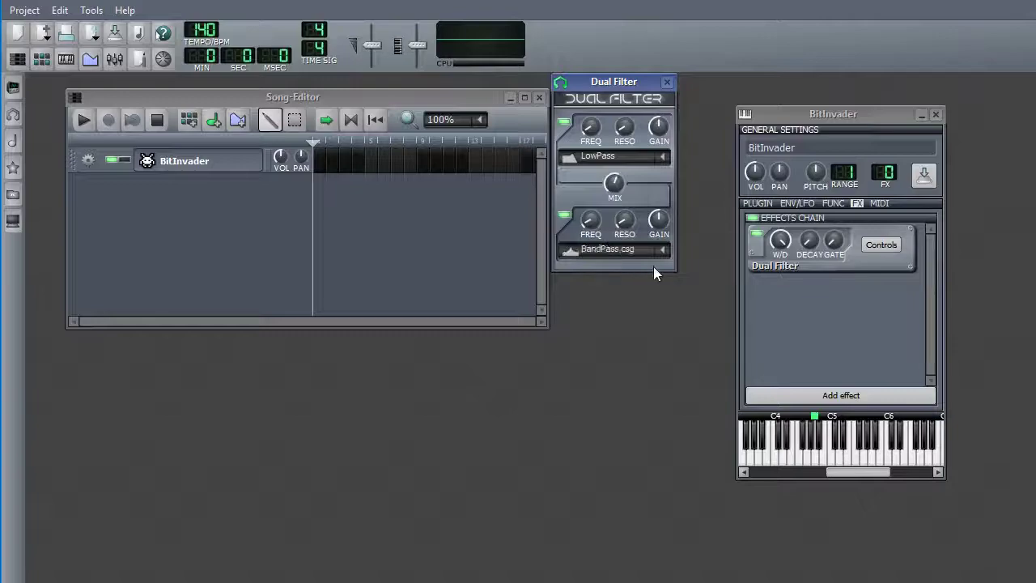
- Set the second filter's type to Allpass and play a note to hear it
click(657, 250)
click(613, 375)
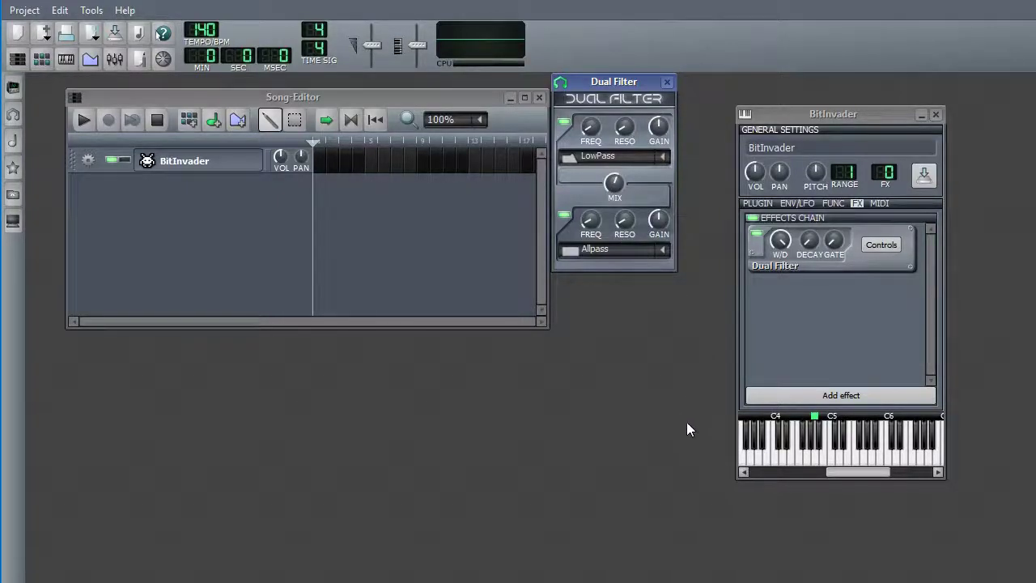
drag(874, 471, 844, 475)
click(797, 463)
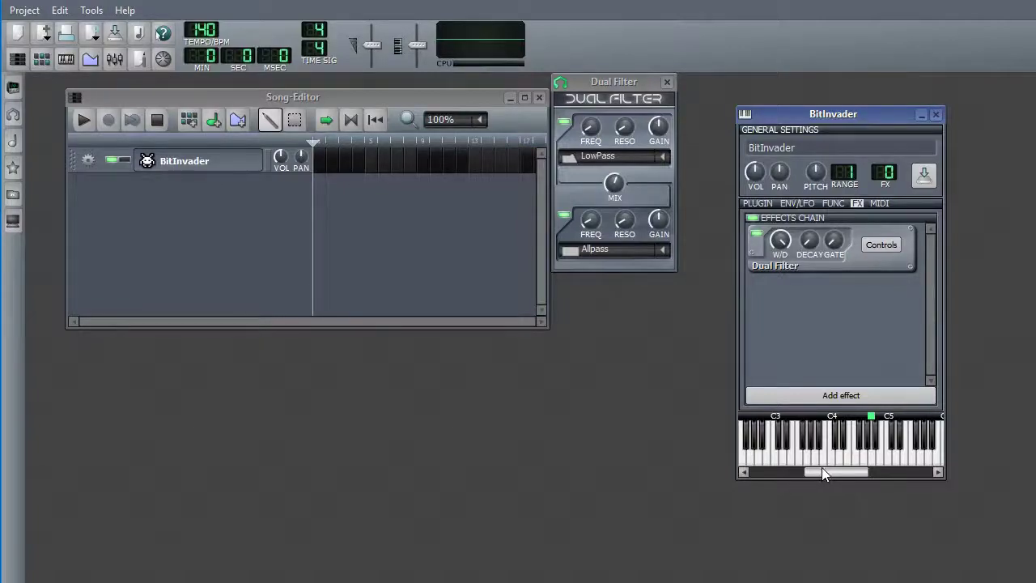
- Toggle the first filter to compare, turn mix fully to -1, and switch the second filter off
click(573, 222)
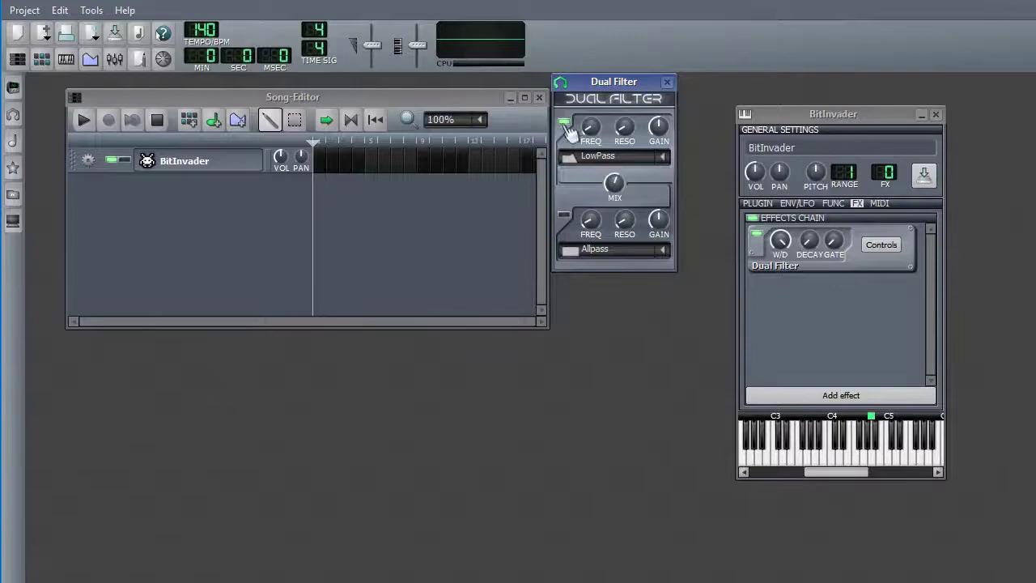
click(859, 457)
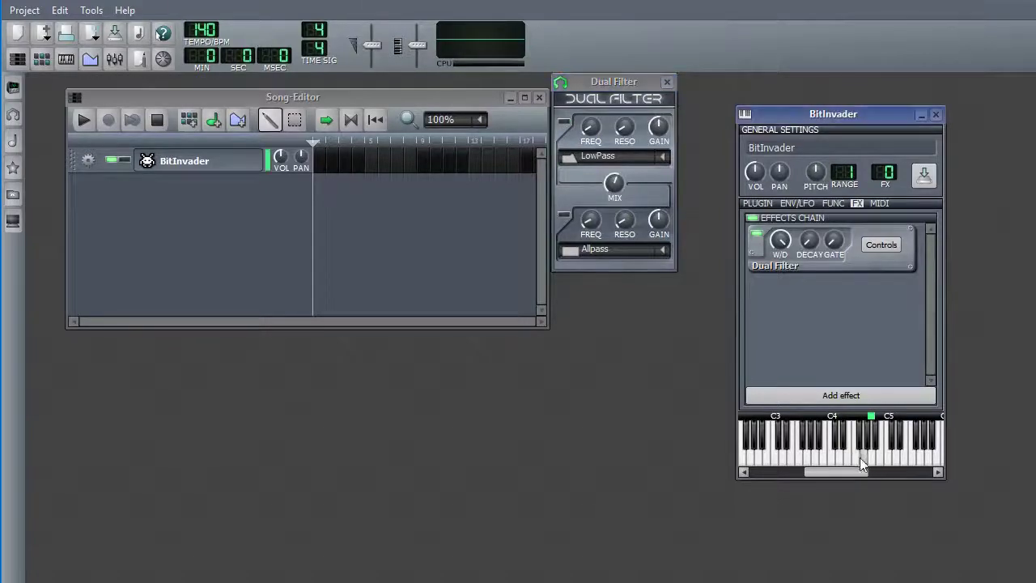
click(565, 122)
drag(615, 183, 614, 211)
click(565, 215)
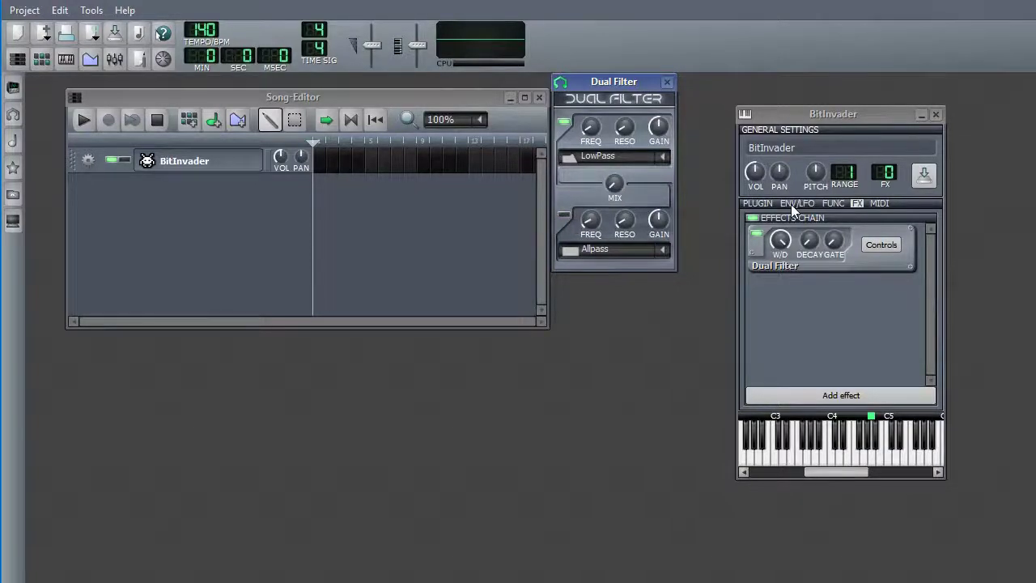
- Add a Spectrum Analyzer, view the spectrum of two played notes, then close its window
click(844, 398)
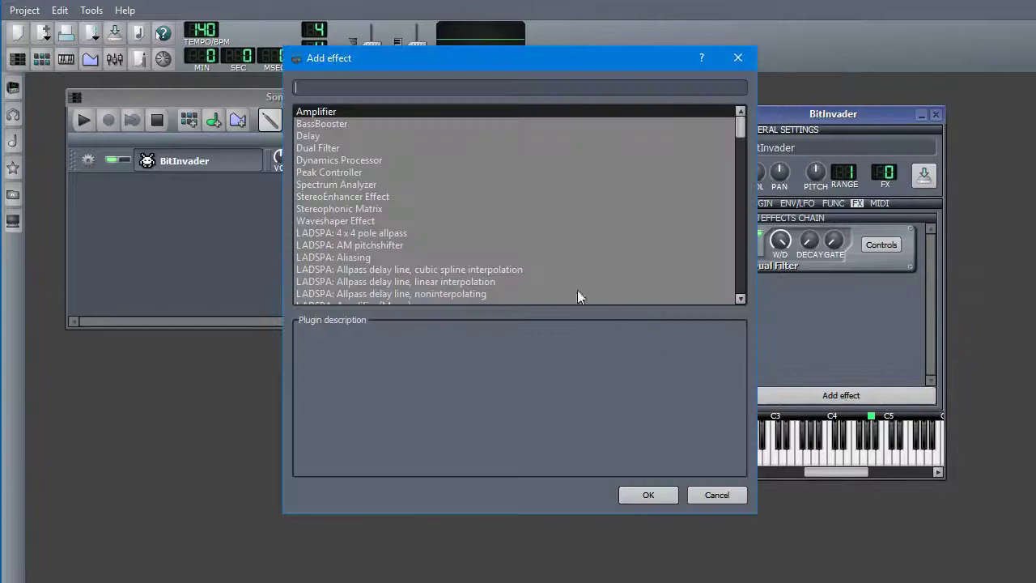
double_click(362, 183)
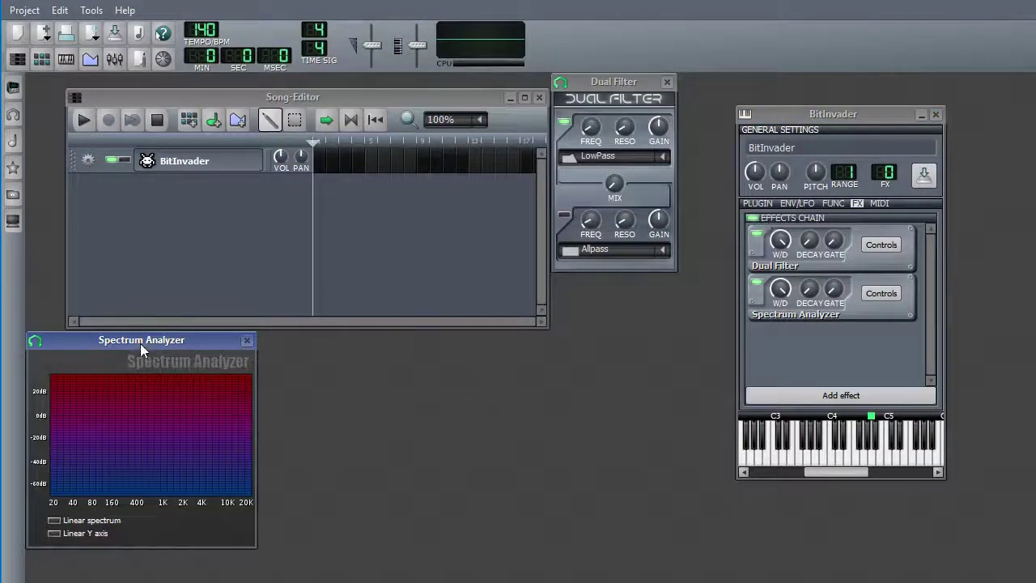
drag(140, 343, 398, 265)
click(827, 453)
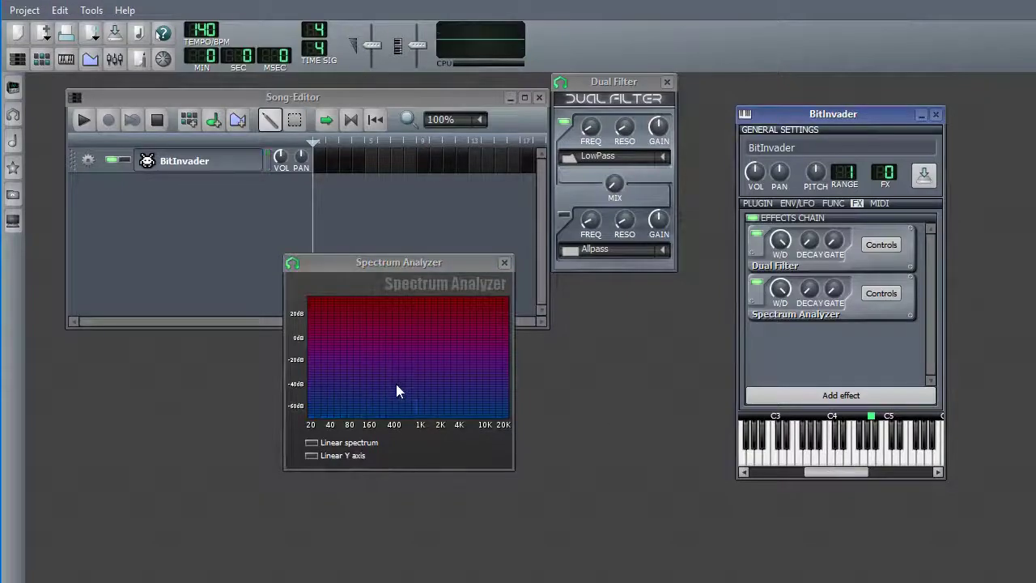
click(870, 437)
click(505, 263)
- Add a Stereophonic Matrix and turn its Left to Left volume down to -0.95
click(846, 394)
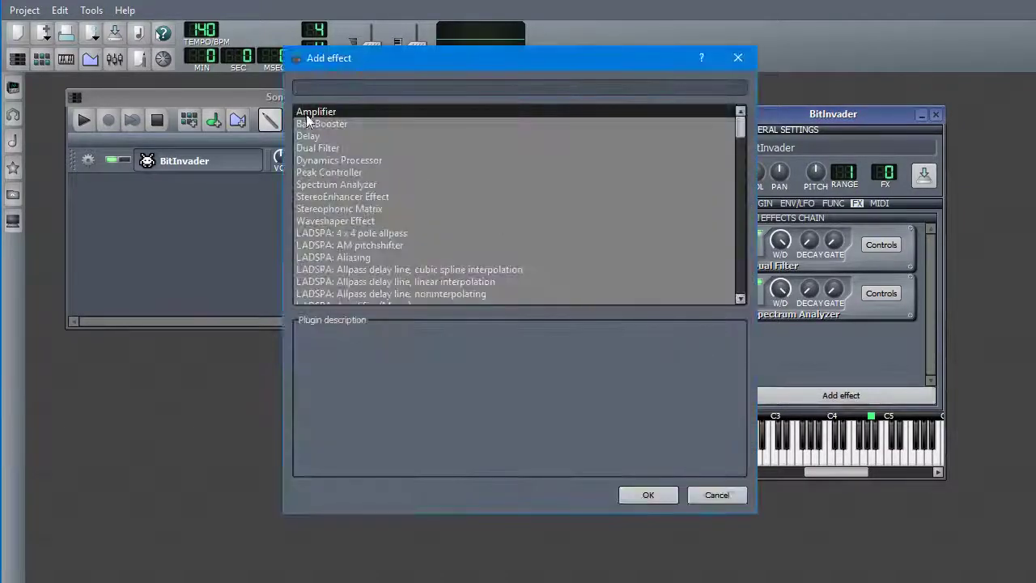
double_click(357, 208)
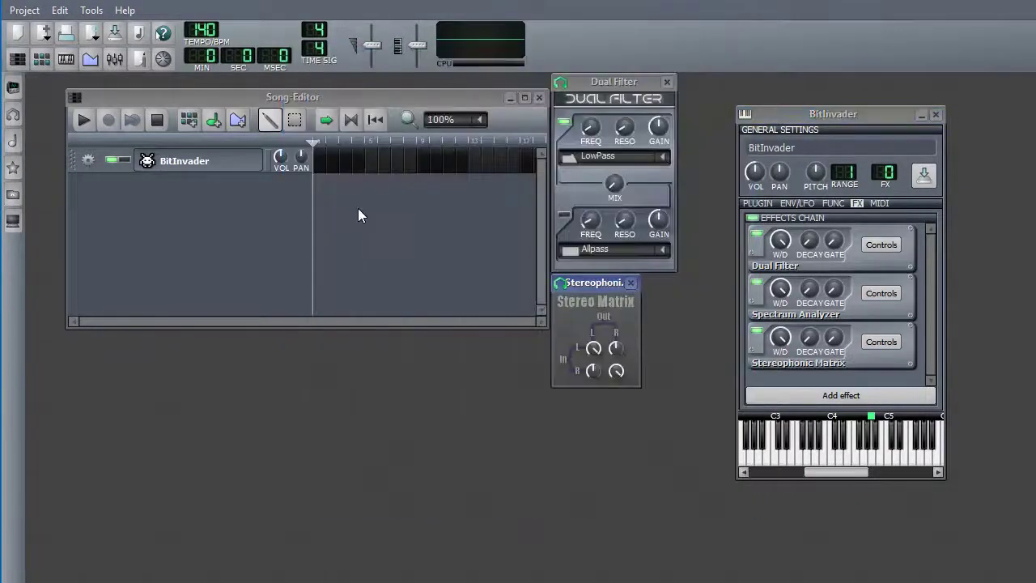
drag(589, 285, 547, 252)
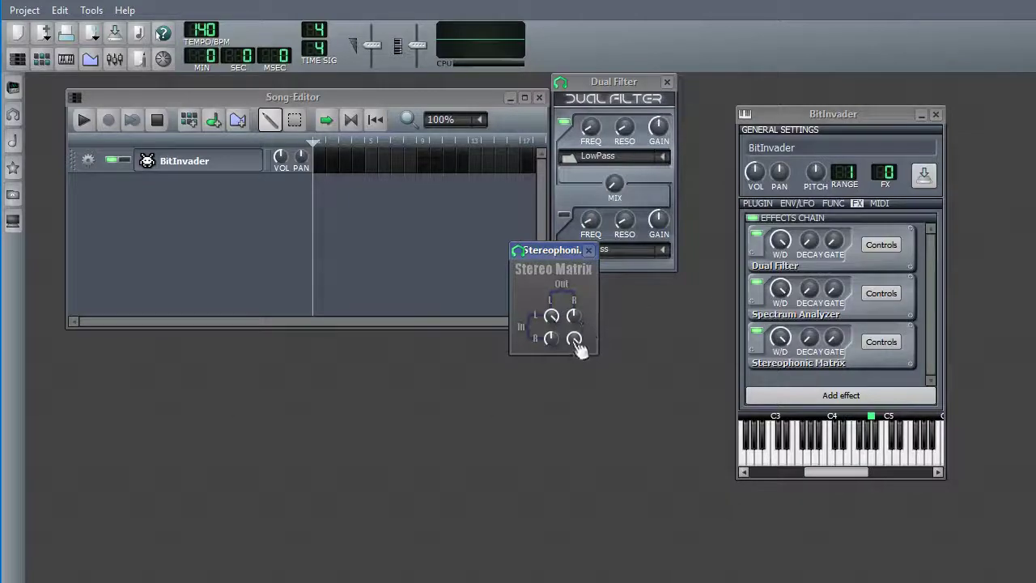
drag(574, 340, 574, 331)
mouse_move(551, 315)
mouse_down()
mouse_move(574, 311)
mouse_move(551, 330)
mouse_up()
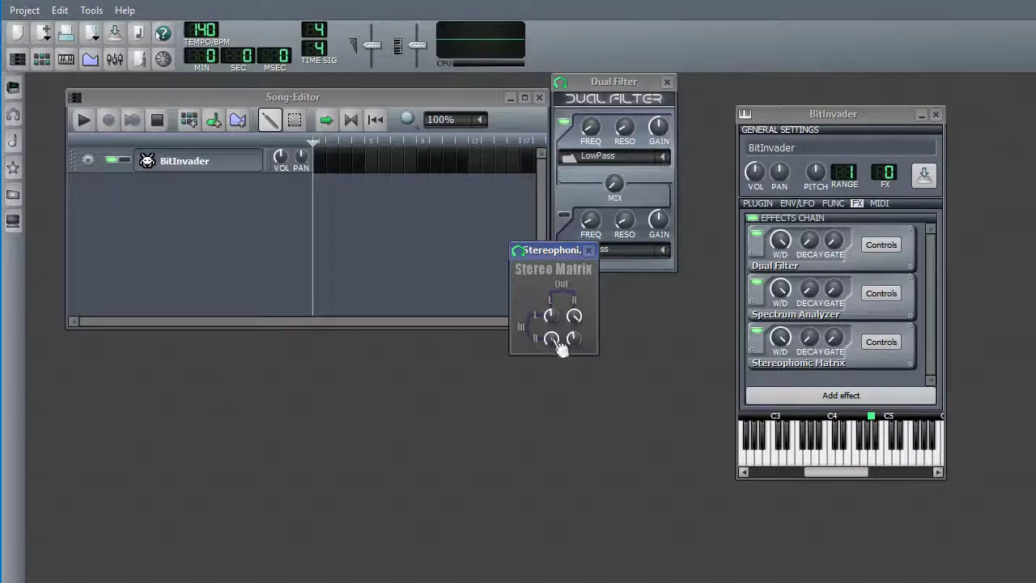
mouse_move(550, 315)
mouse_down()
mouse_move(550, 327)
mouse_move(553, 316)
mouse_up()
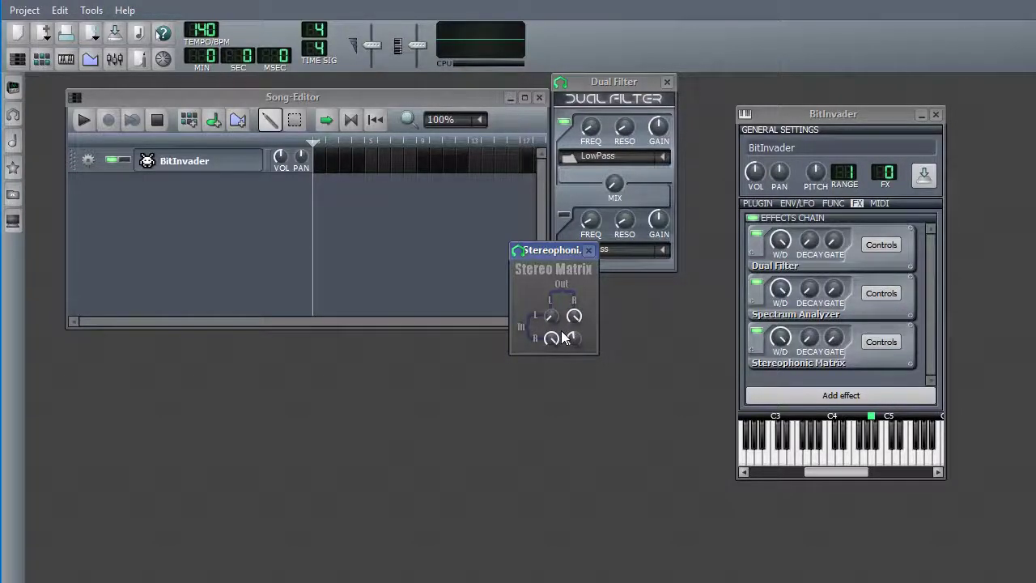
- Readjust Right to Right and bring Left to Left back to about -0.05, checking other channel values
drag(562, 332, 527, 273)
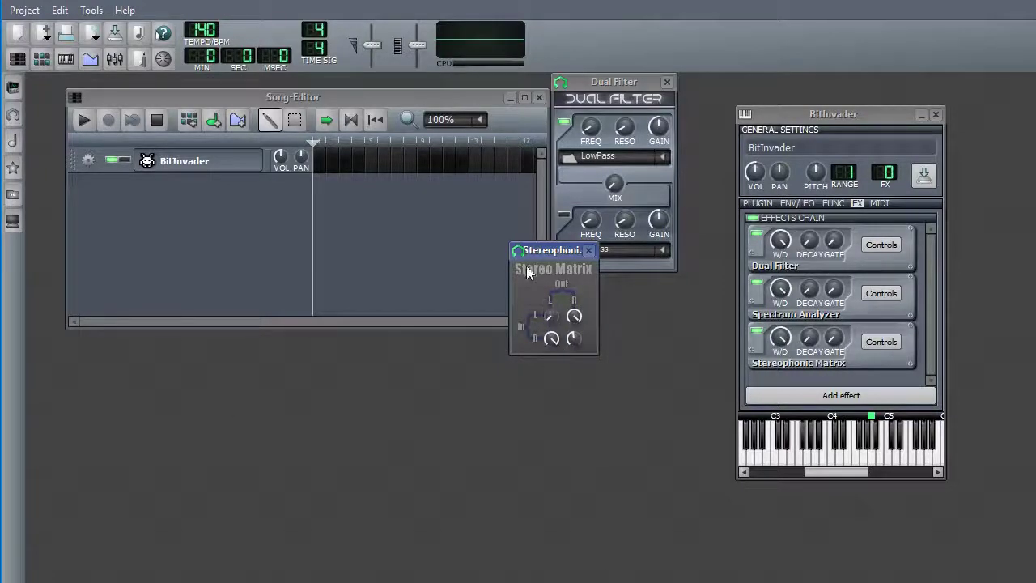
click(551, 316)
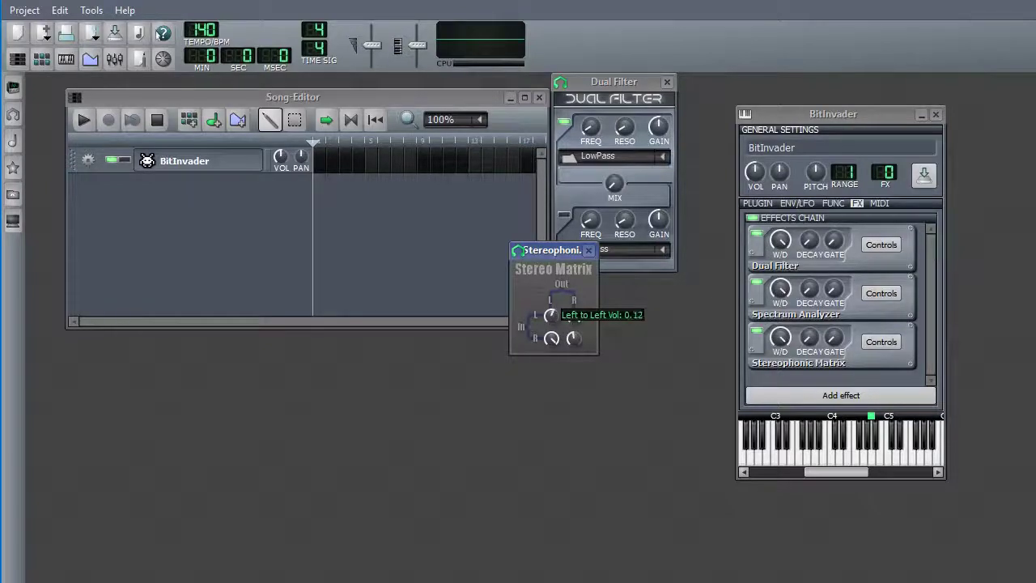
click(550, 315)
drag(549, 315, 550, 318)
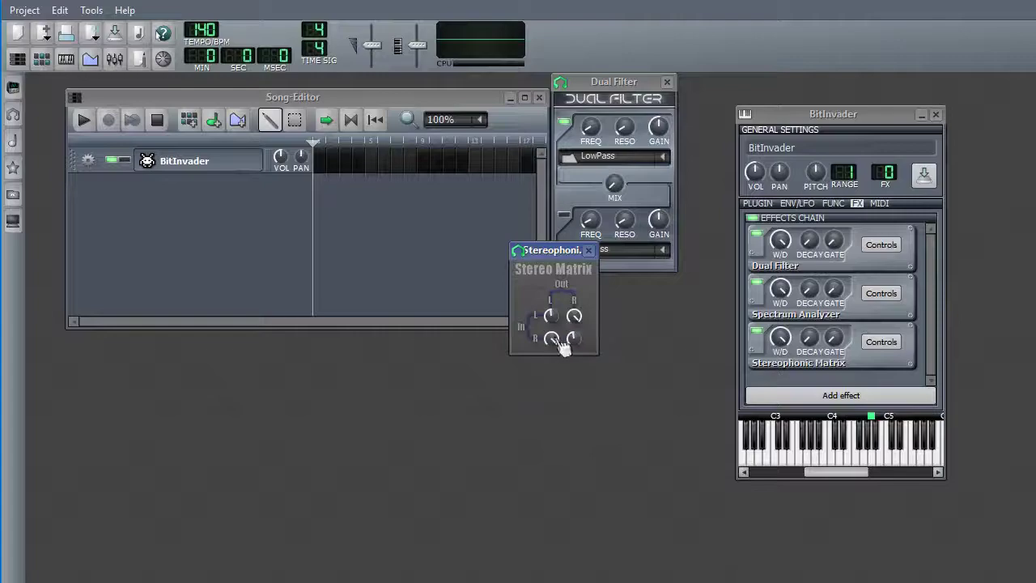
click(551, 318)
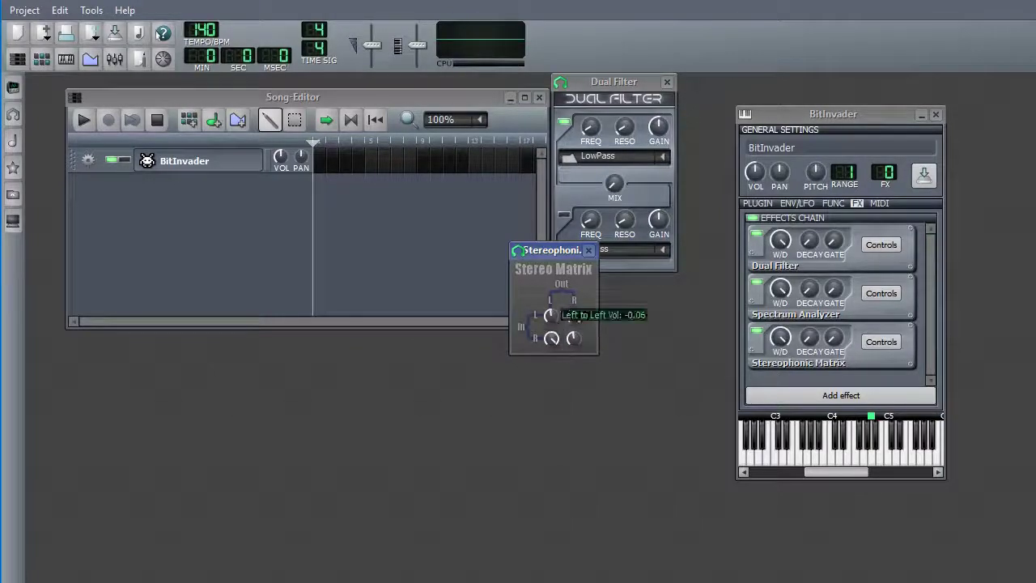
click(551, 339)
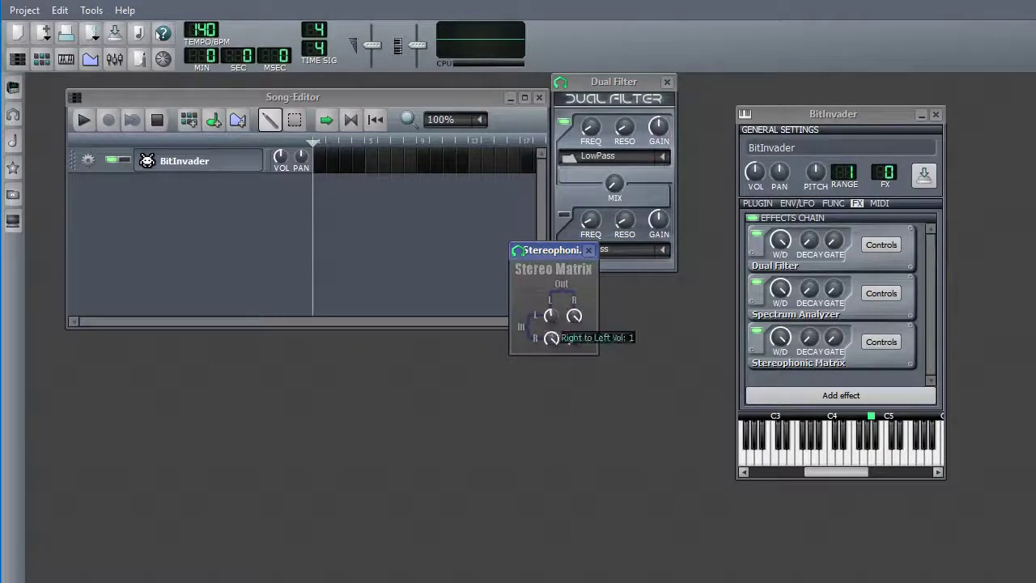
click(574, 318)
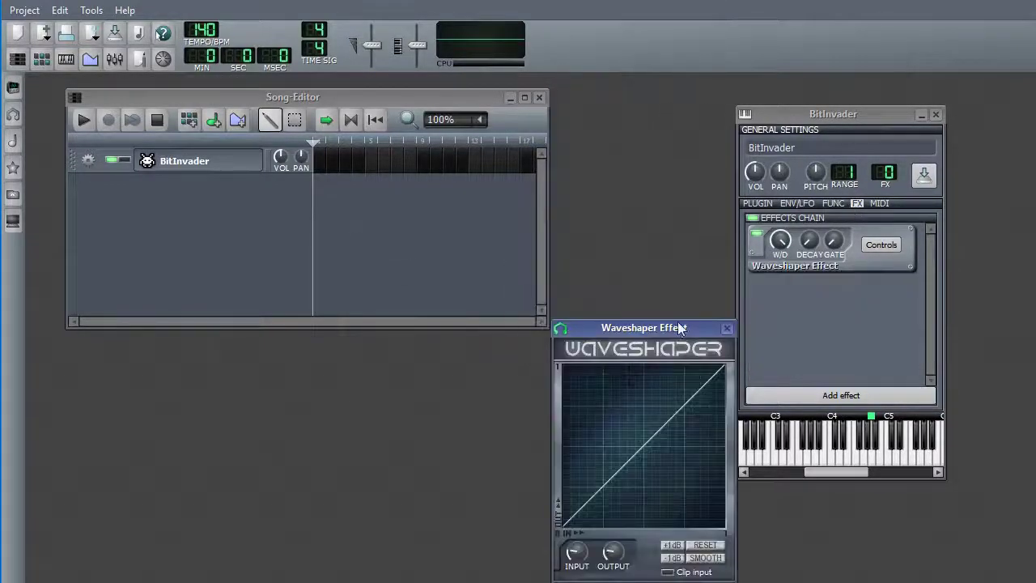
- Give BitInvader a saw-ramp waveform and play a note to hear the plain saw
drag(656, 327, 621, 191)
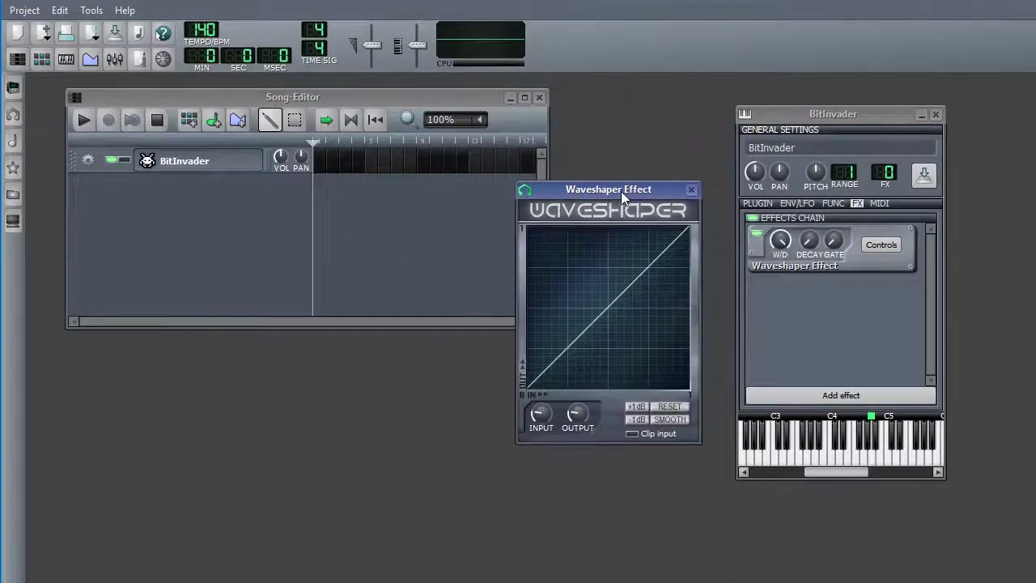
click(757, 203)
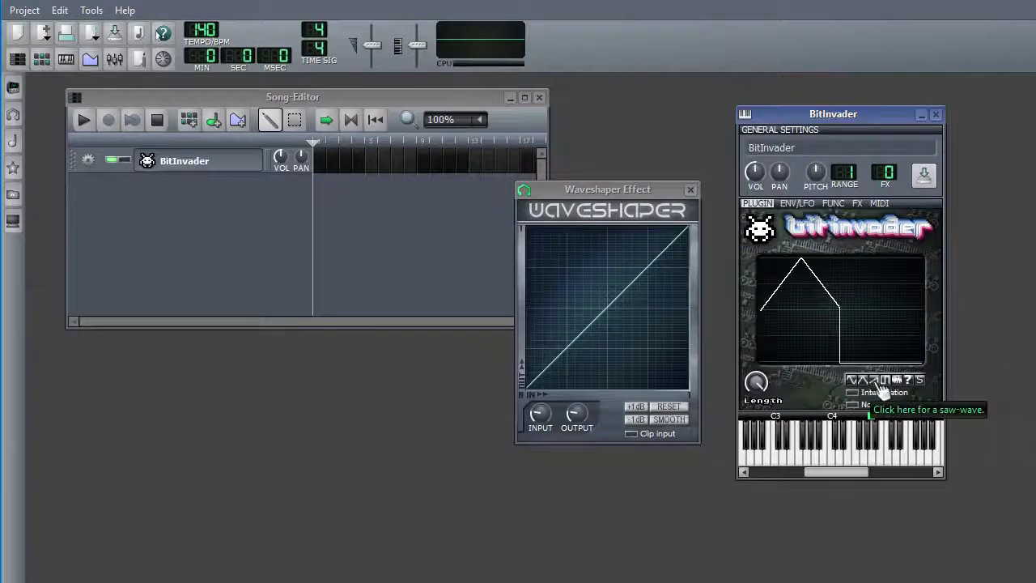
click(878, 382)
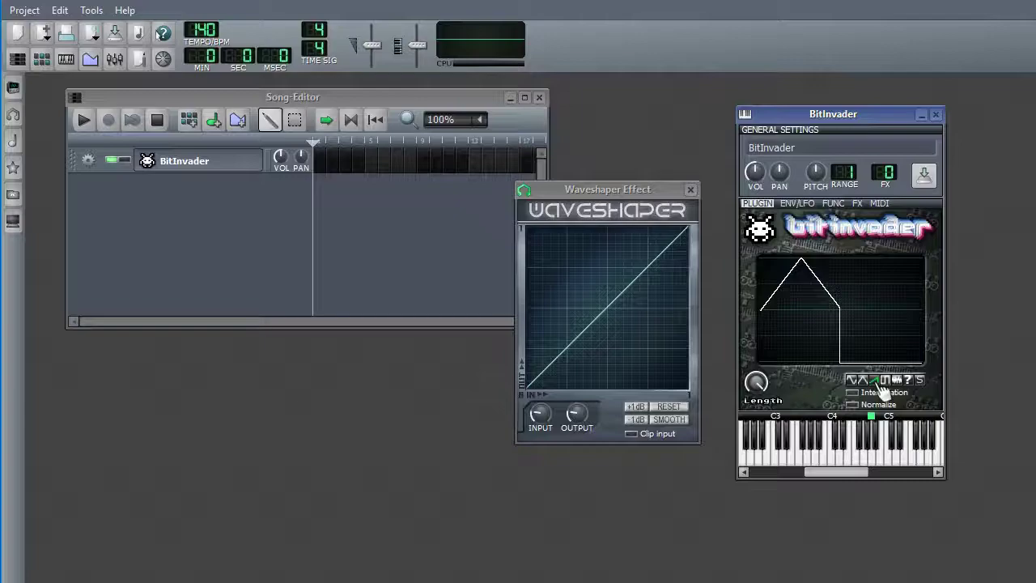
click(877, 381)
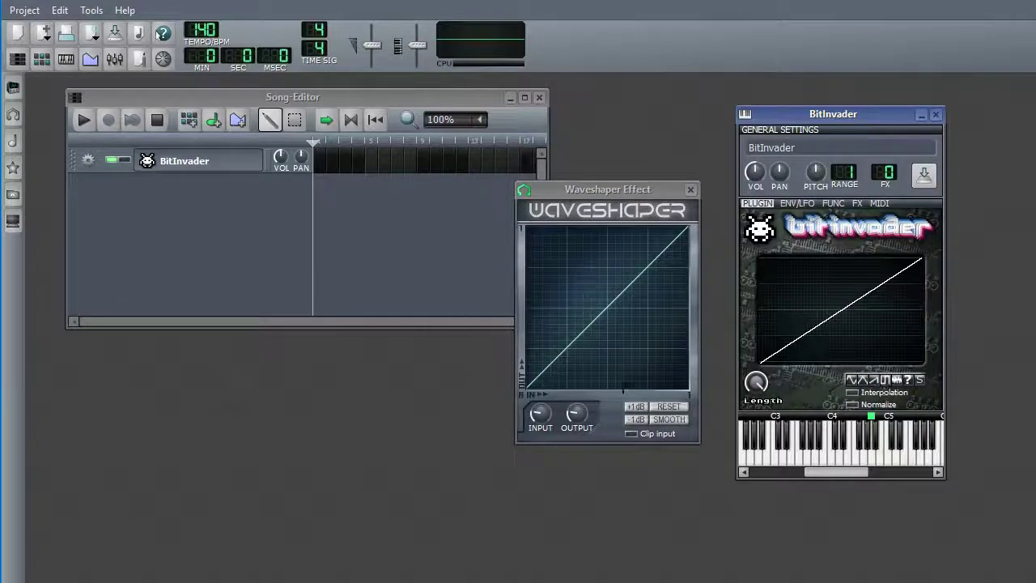
click(827, 459)
- Draw a wavy distortion curve in the Waveshaper graph and play notes through it
mouse_move(554, 339)
mouse_down()
mouse_move(667, 259)
mouse_move(685, 230)
mouse_up()
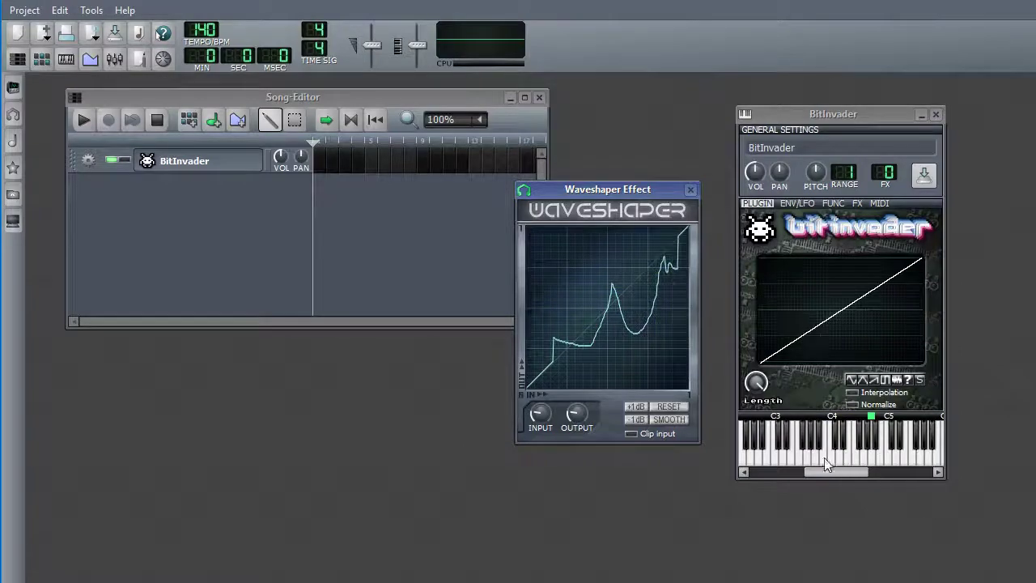
click(829, 463)
click(887, 467)
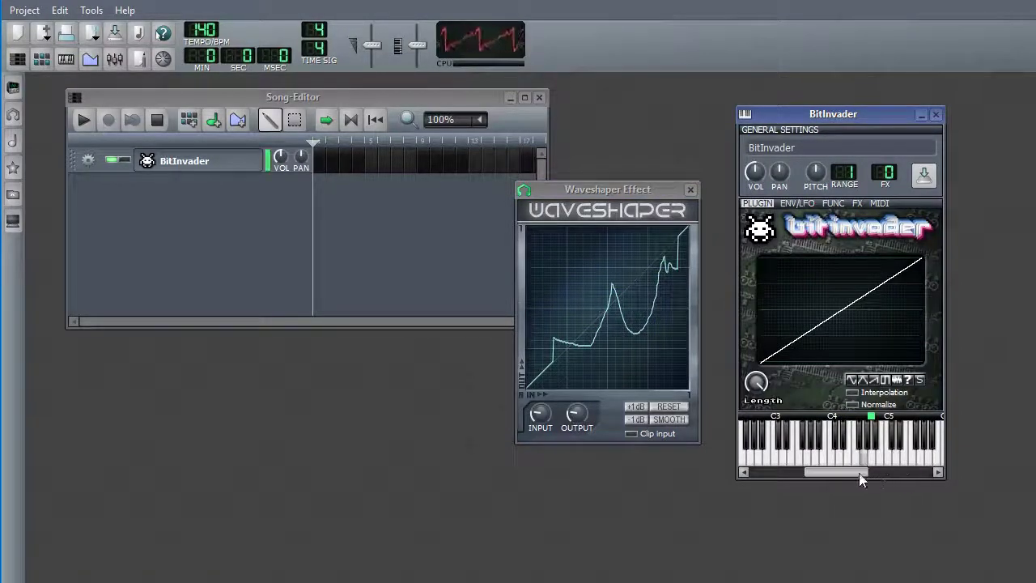
- Compare notes with the Waveshaper Effect on and off, then return to BitInvader's waveform editor
click(857, 203)
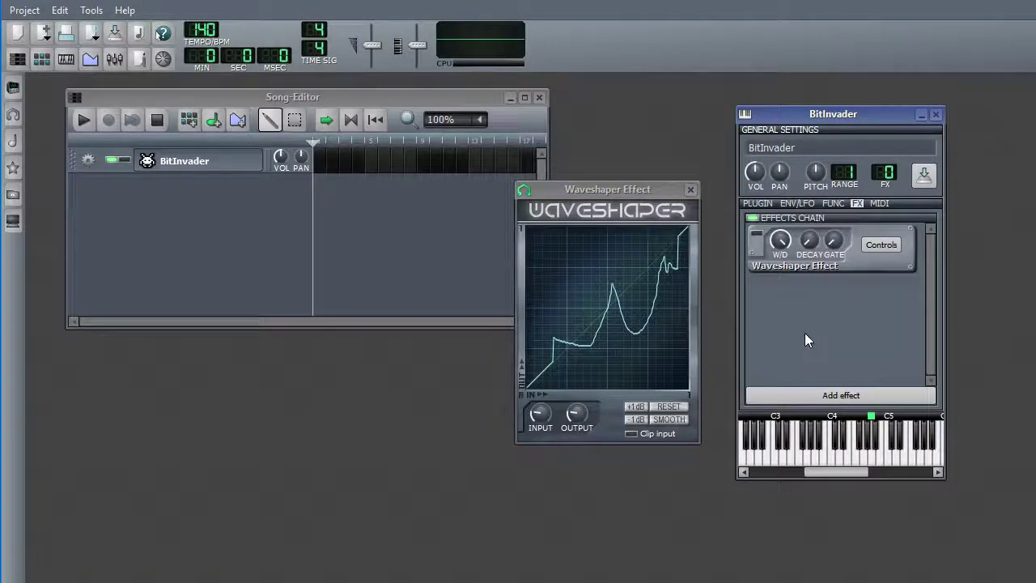
click(846, 461)
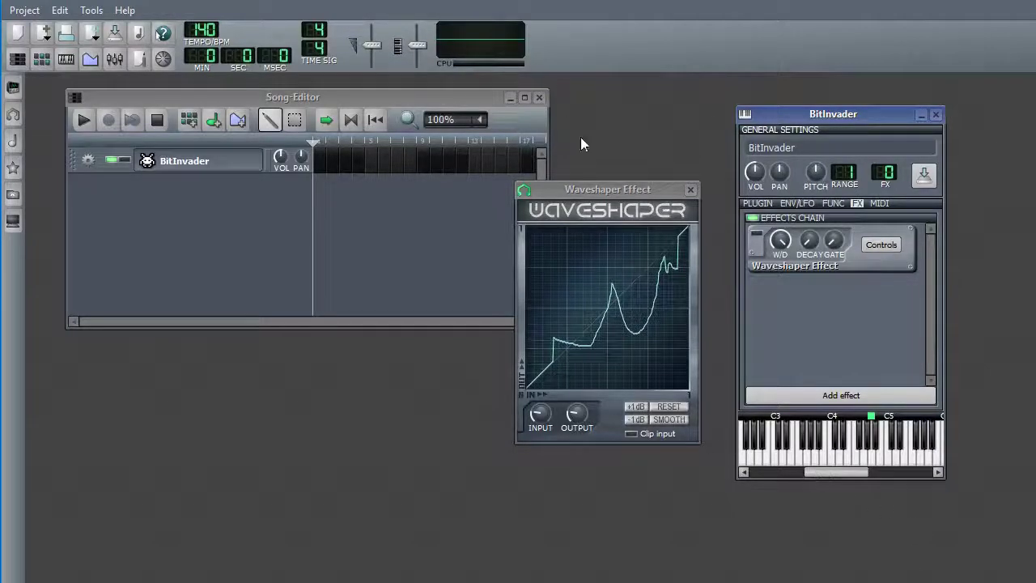
click(817, 463)
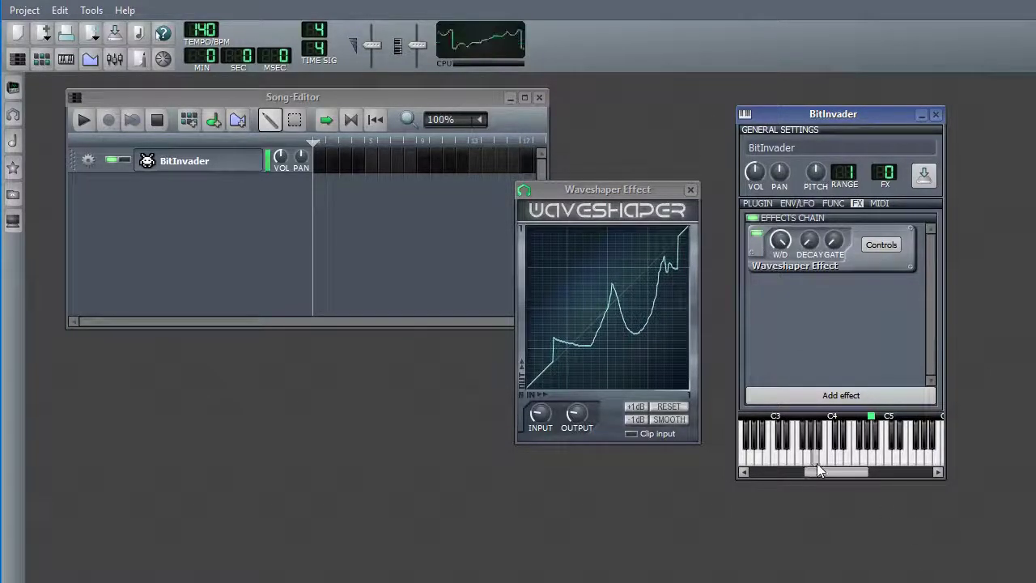
click(755, 234)
click(865, 453)
click(756, 234)
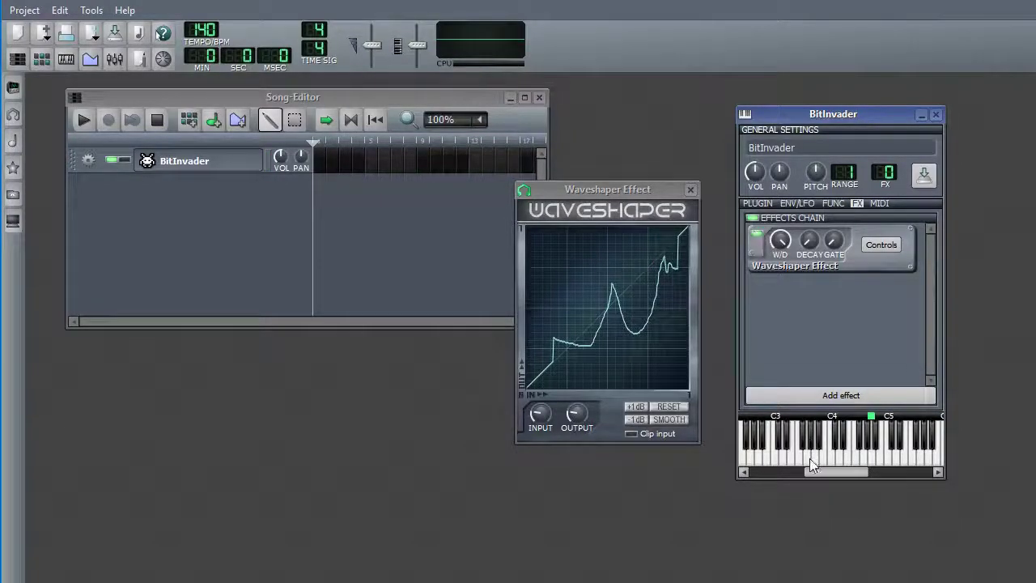
click(855, 457)
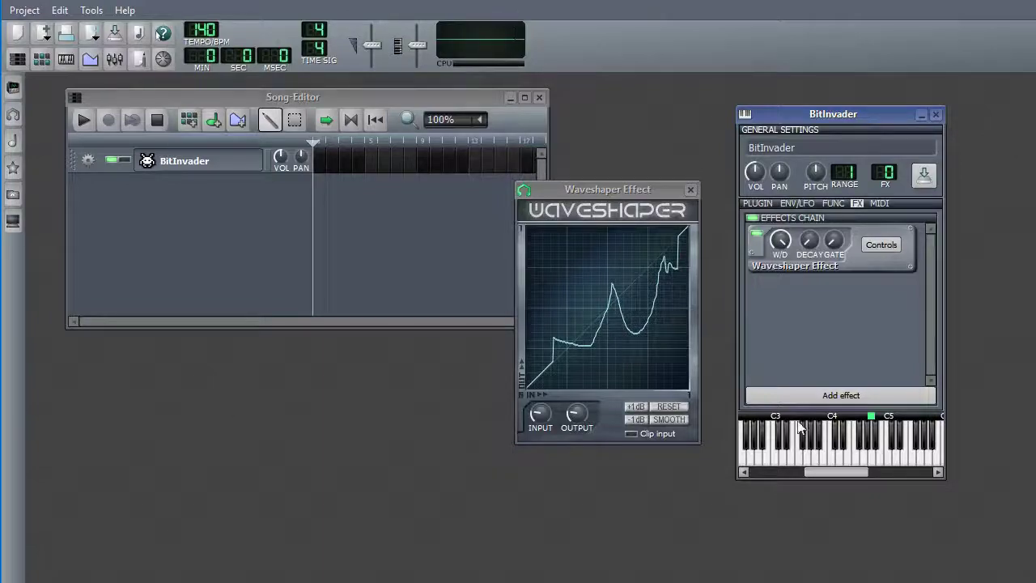
click(826, 451)
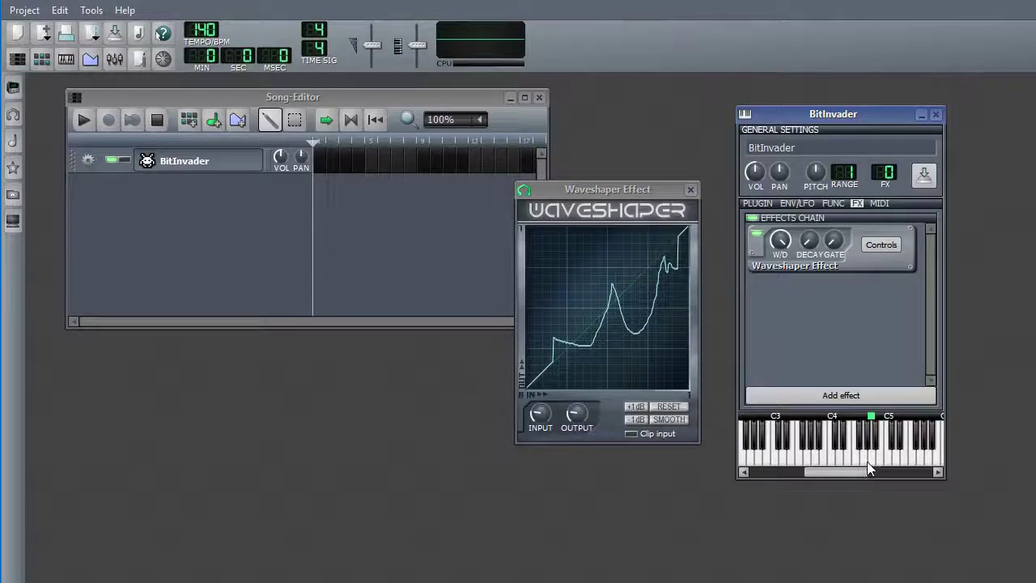
click(757, 203)
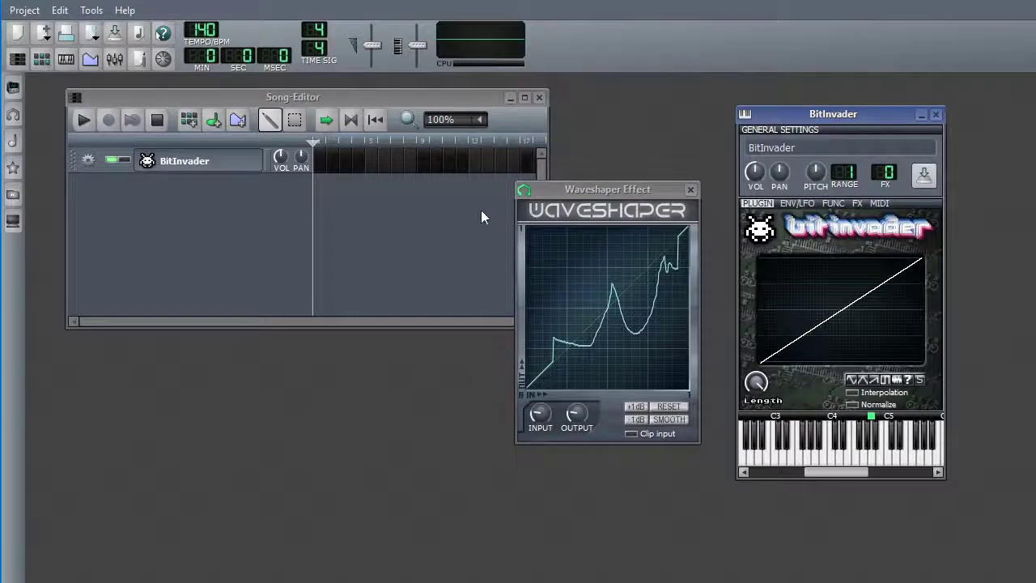
- Audition BitInvader's sine, rising saw and square waveforms through the Waveshaper, ending on square
click(853, 382)
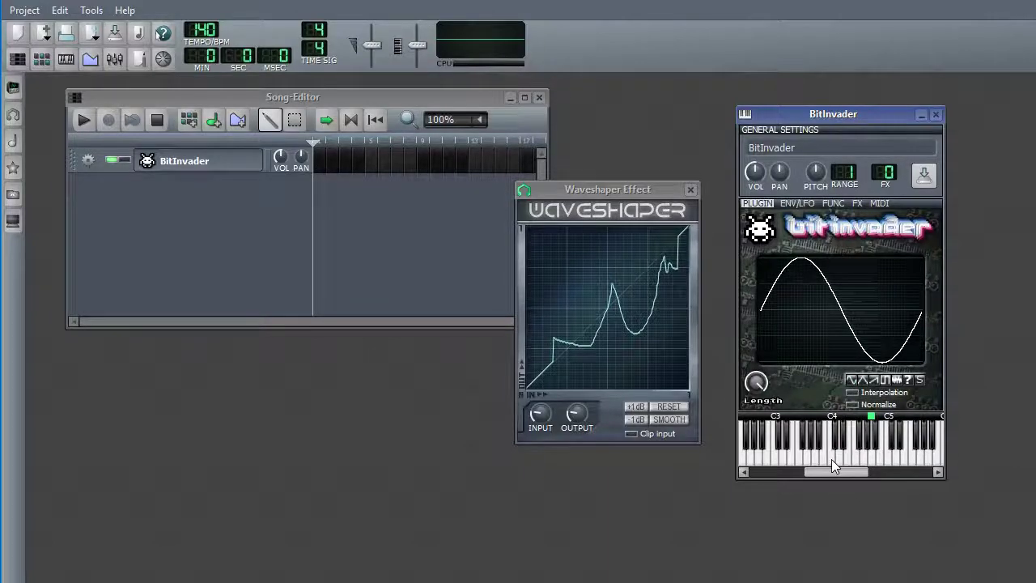
mouse_move(833, 458)
mouse_down()
mouse_move(899, 468)
mouse_move(797, 460)
mouse_move(842, 460)
mouse_up()
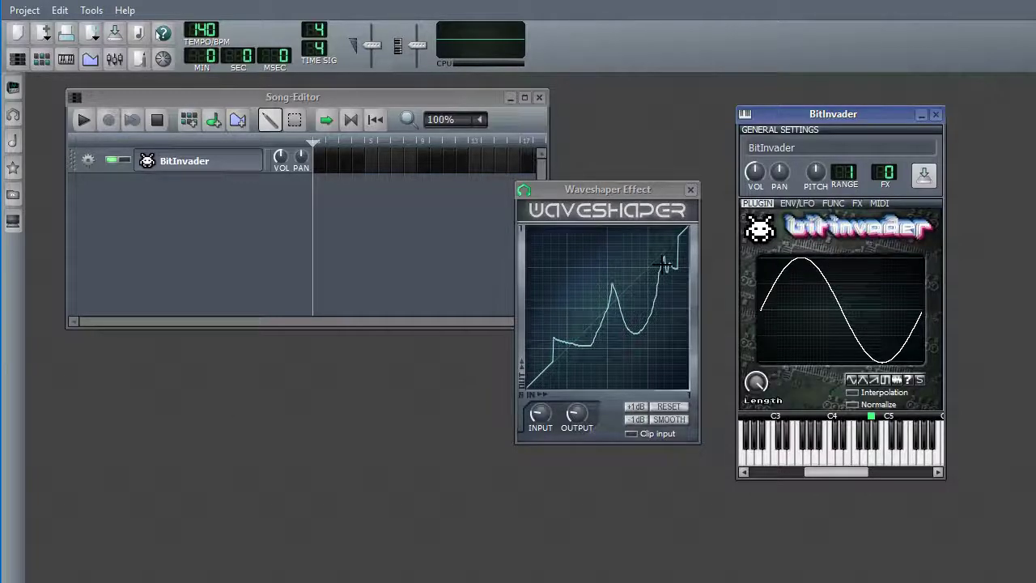
click(874, 380)
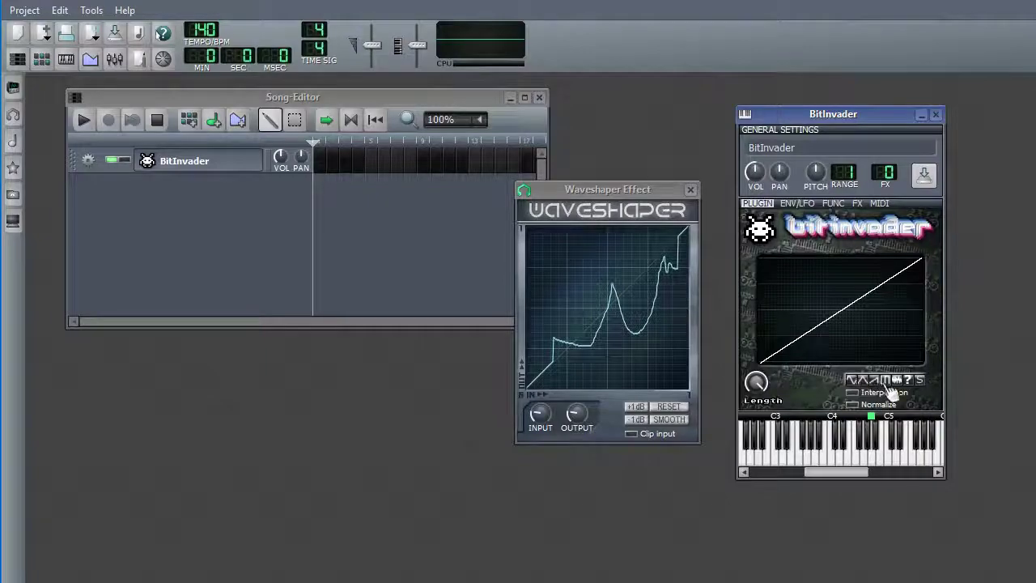
click(886, 380)
click(846, 456)
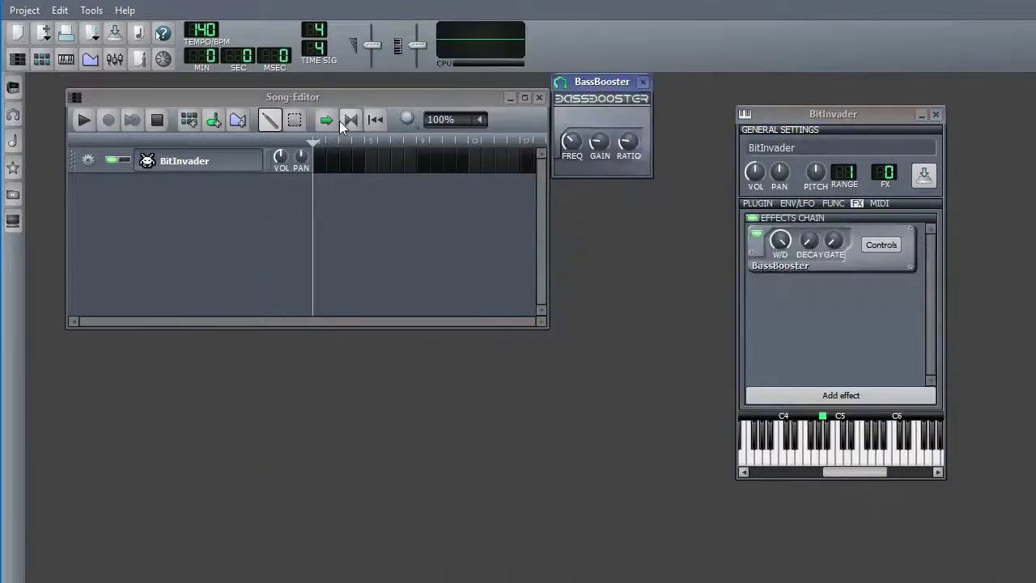
- Turn the BassBooster ratio down to 0.2, then up to 6.1, playing notes after each
drag(599, 83, 628, 261)
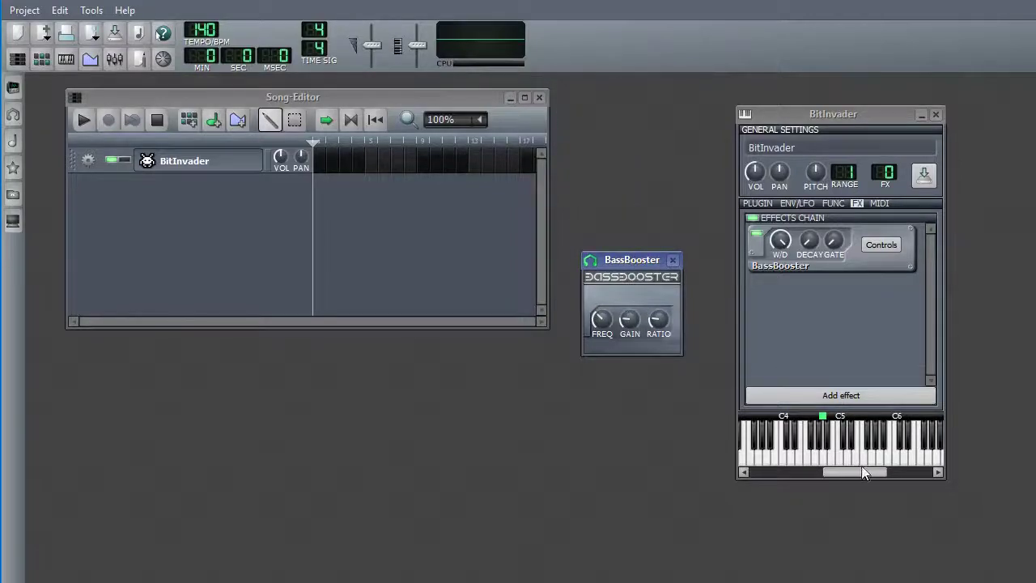
drag(862, 474, 835, 474)
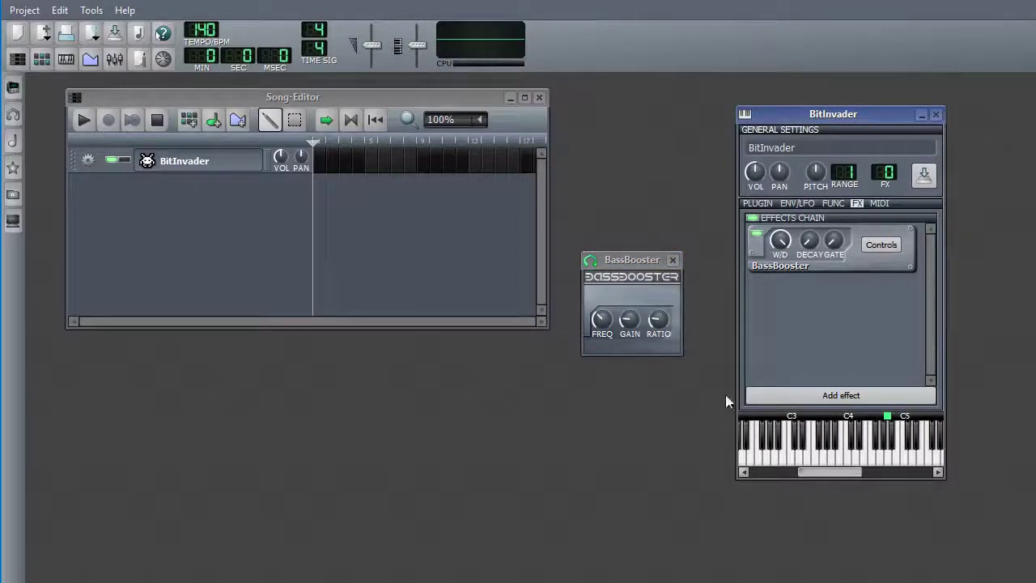
click(658, 320)
drag(657, 319, 658, 330)
click(789, 453)
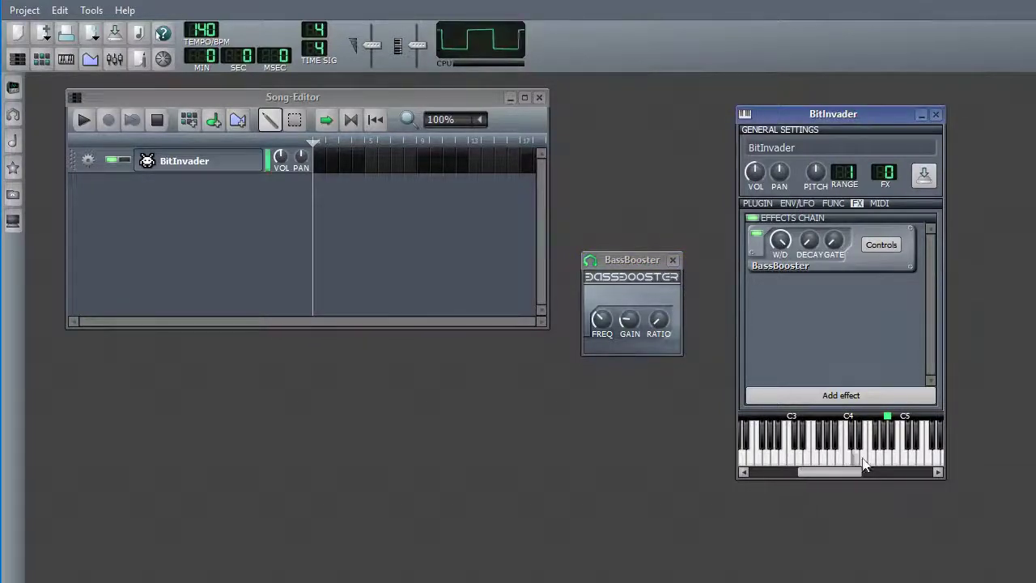
click(658, 320)
click(789, 453)
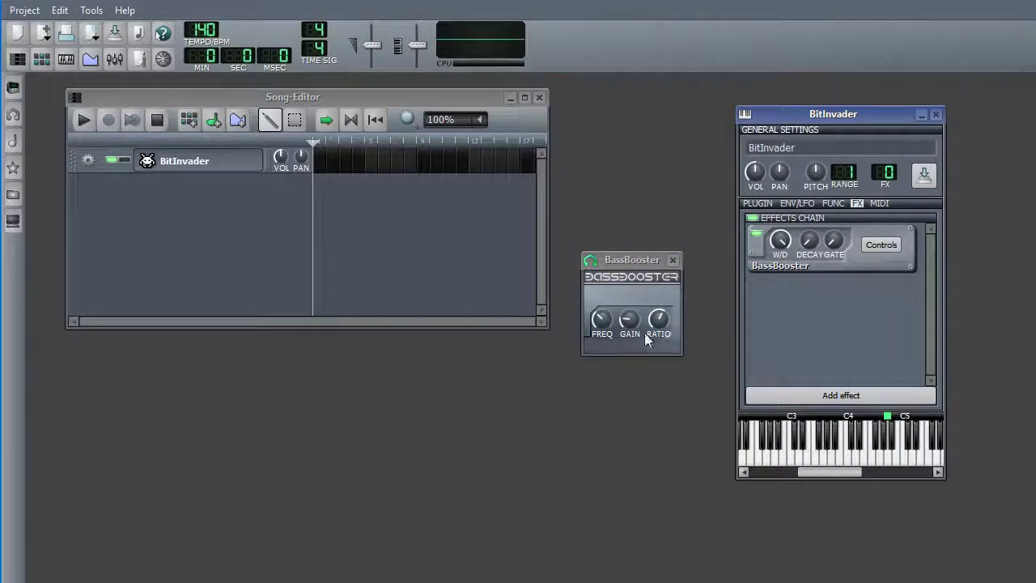
- Check the BassBooster frequency of 132Hz while playing notes to hear the bass boost
click(601, 319)
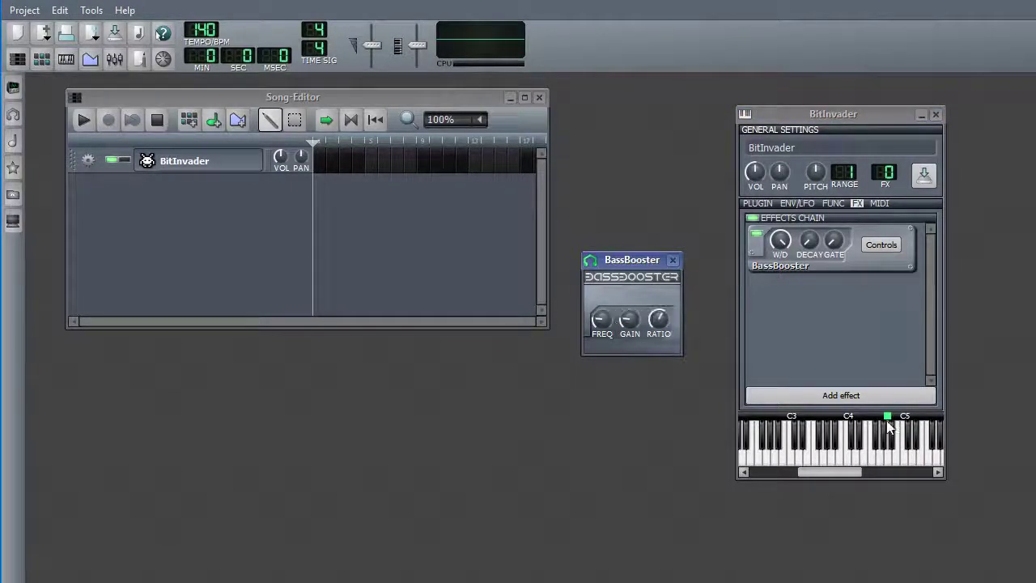
click(789, 455)
click(601, 319)
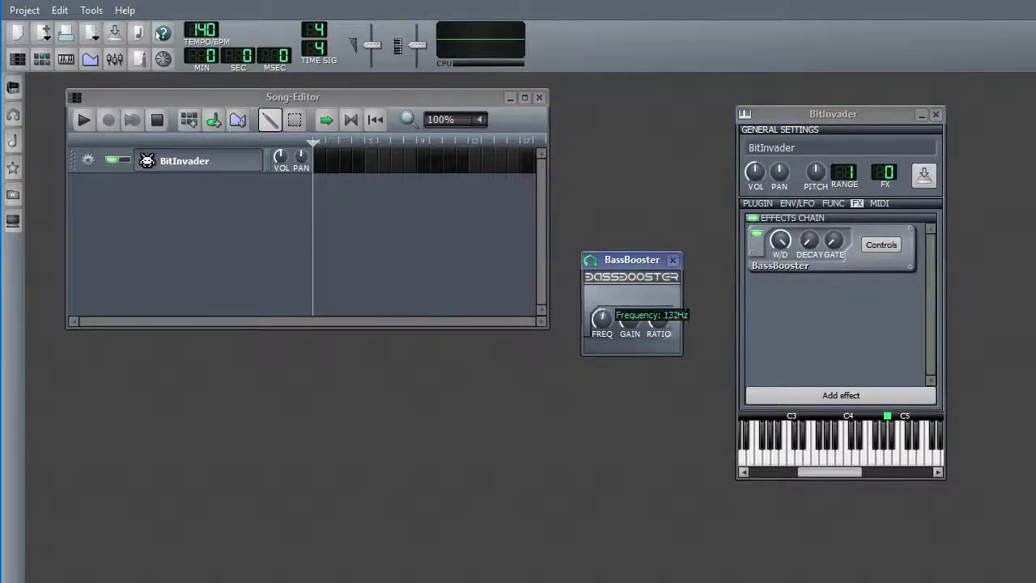
click(796, 458)
click(843, 453)
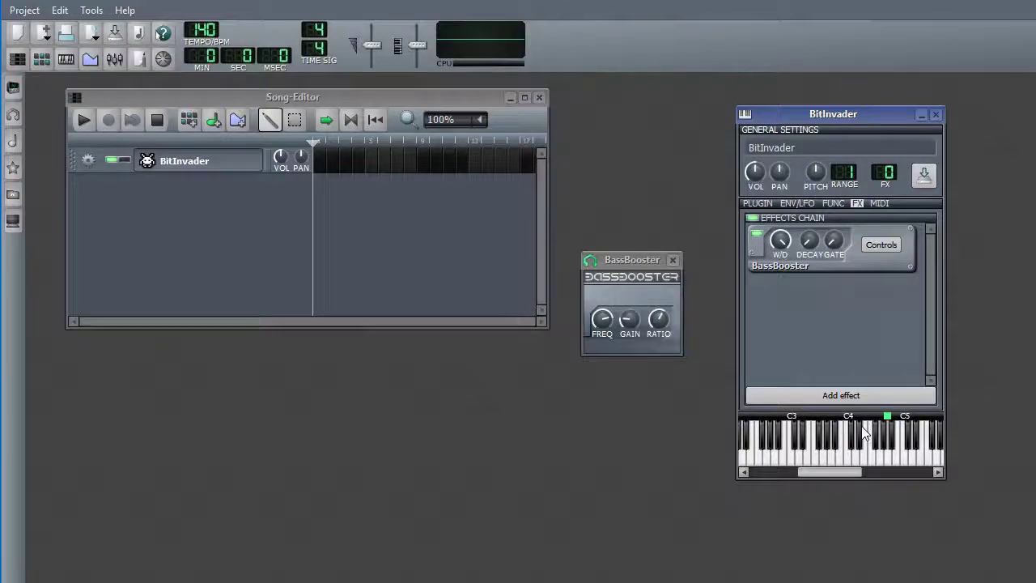
- Bring the BassBooster panel forward and close it
click(621, 262)
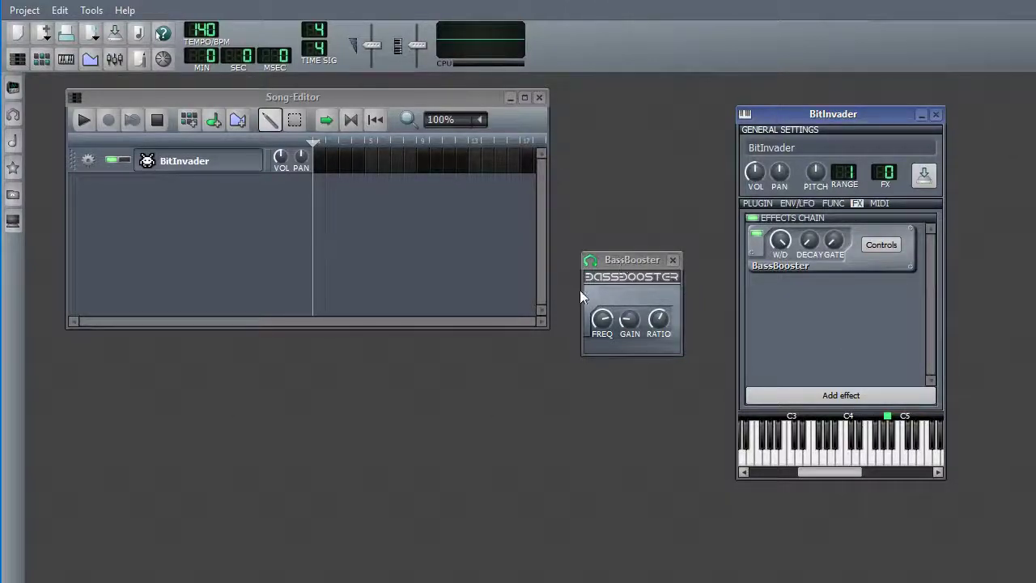
click(652, 278)
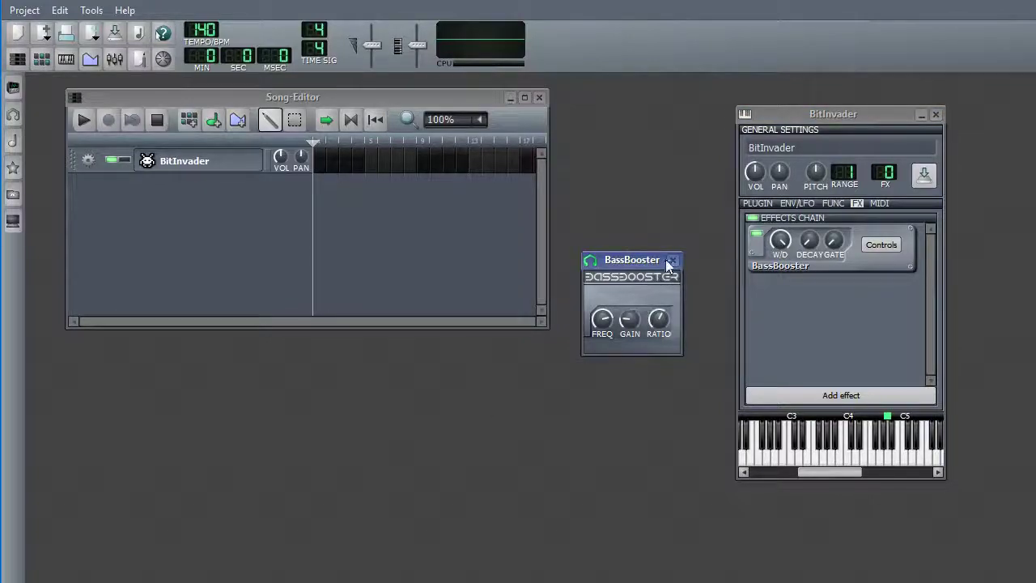
click(671, 261)
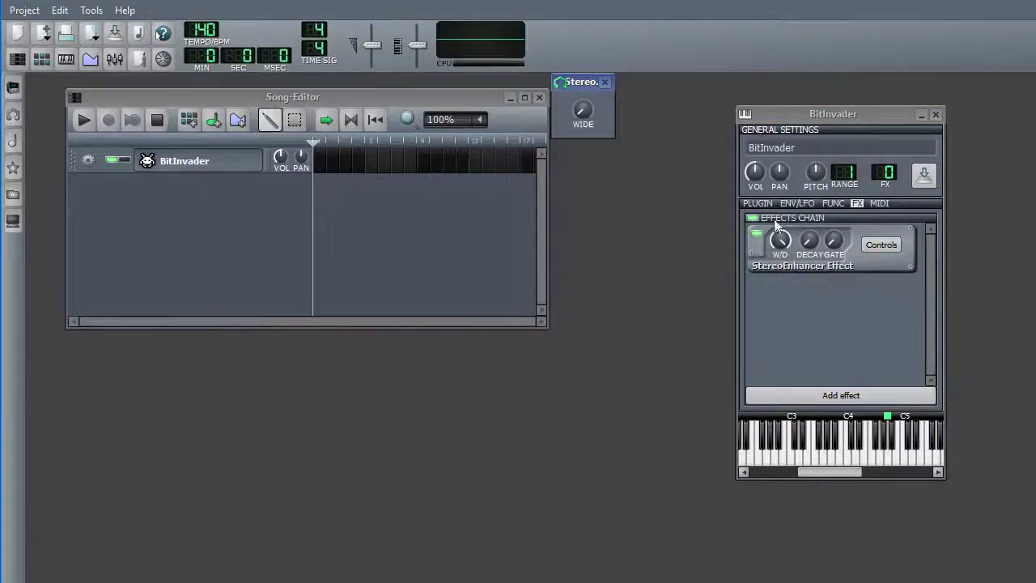
- Add a C* Plate2x2 reverb to BitInvader's chain and move it ahead of the StereoEnhancer
click(834, 460)
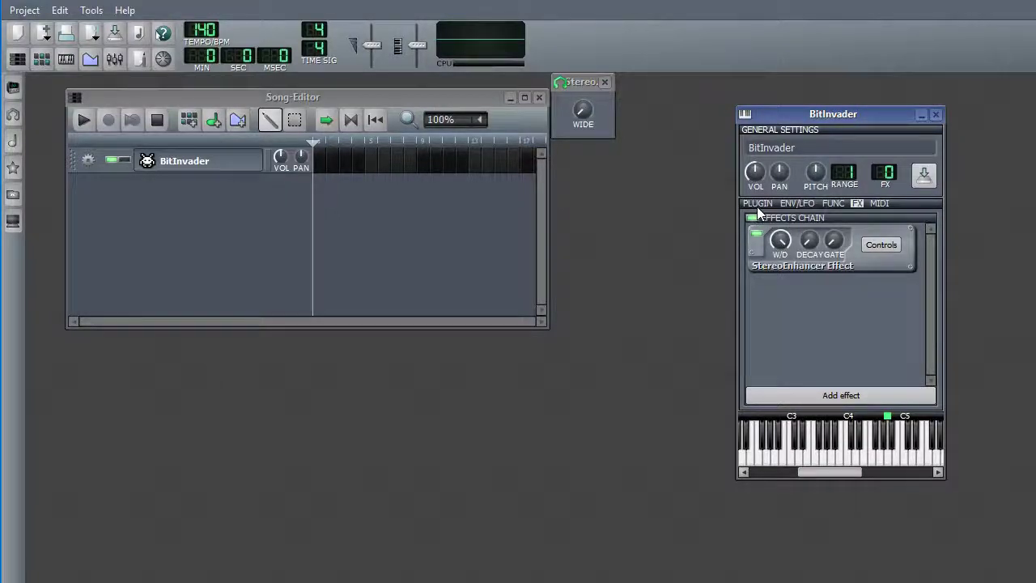
click(863, 395)
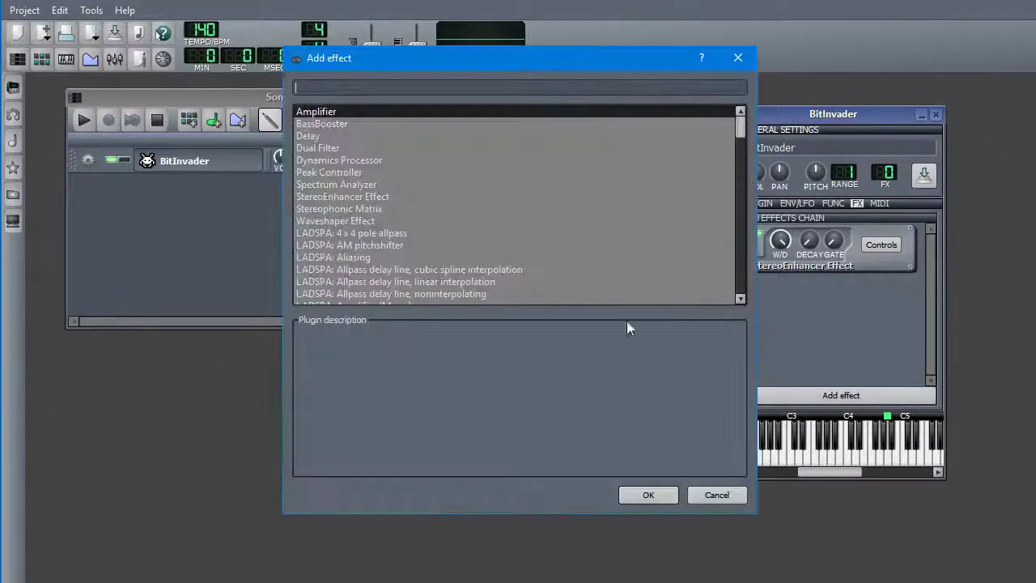
scroll(460, 197, down, 10)
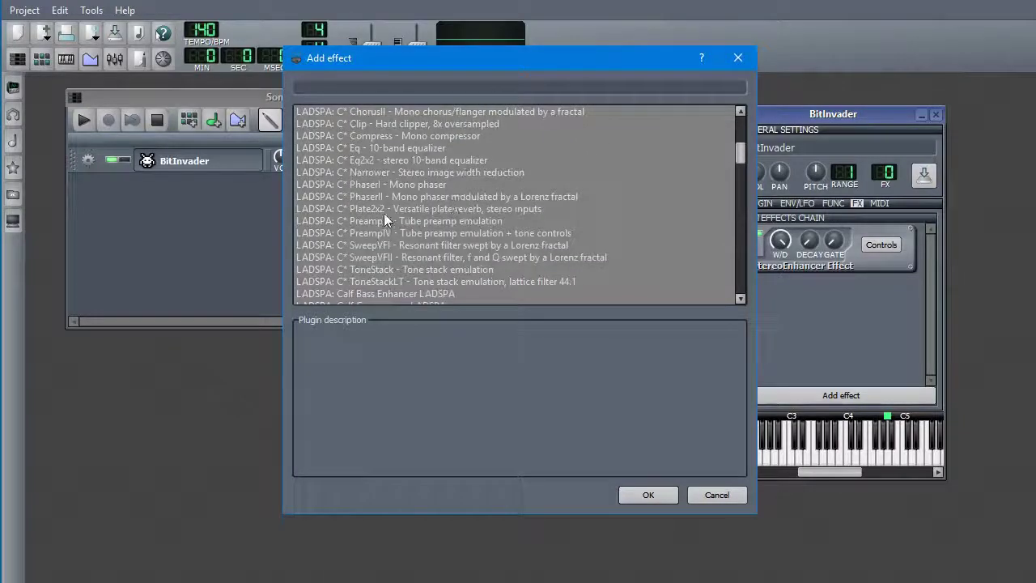
double_click(384, 211)
right_click(813, 314)
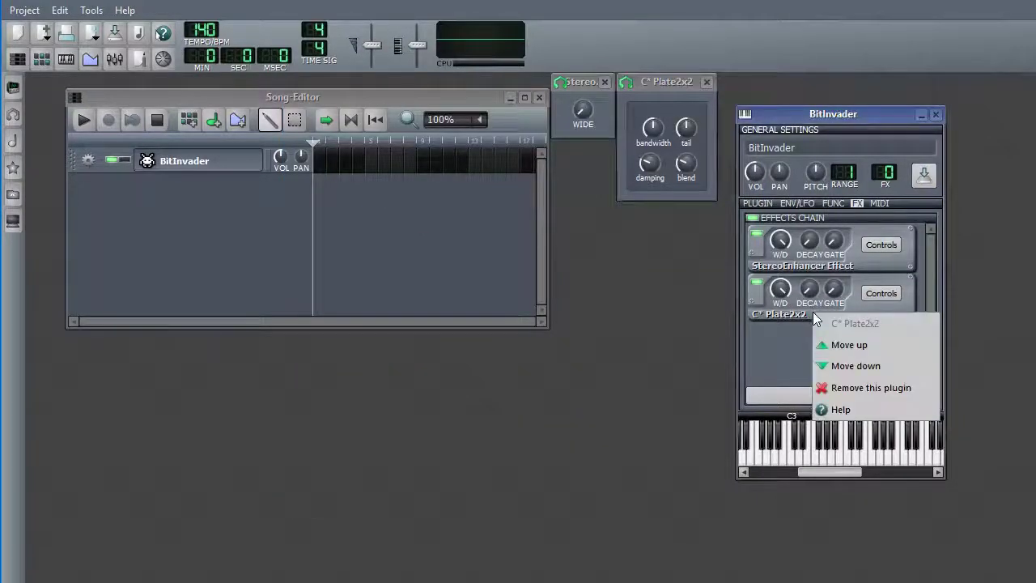
click(845, 344)
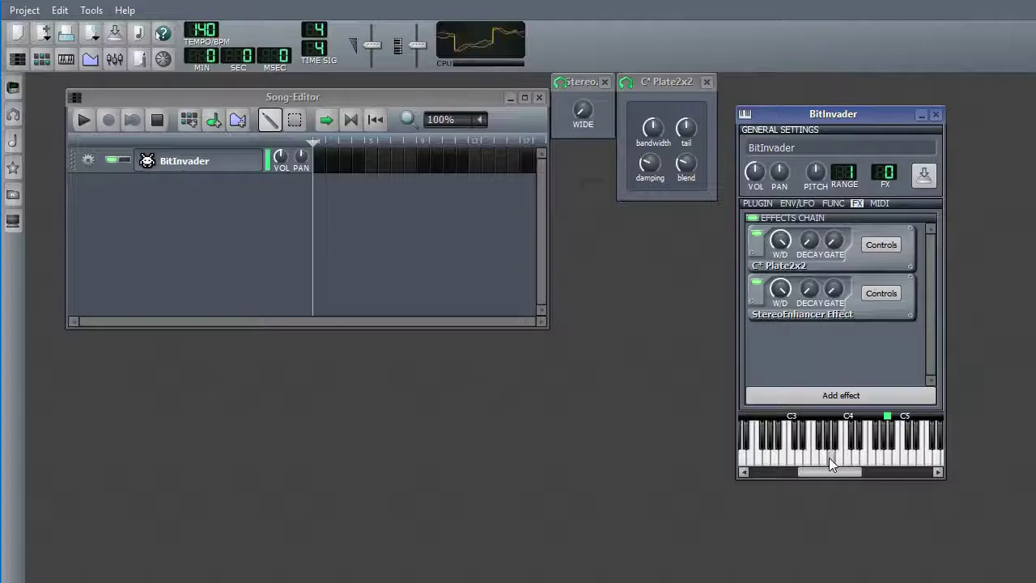
- Play notes through reverb and stereo widening, then turn the StereoEnhancer width down to 0 samples
click(582, 111)
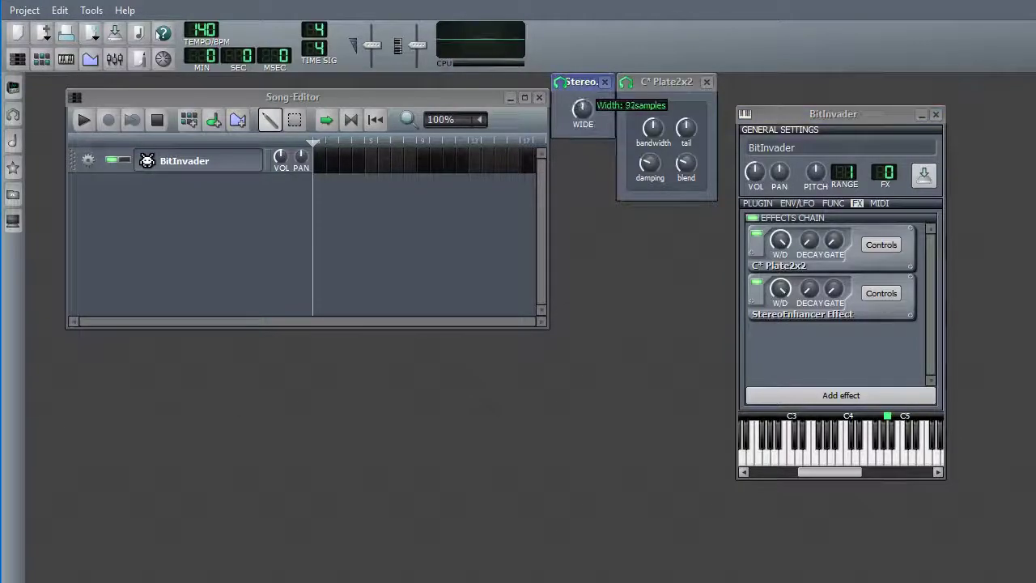
drag(583, 111, 583, 111)
click(869, 462)
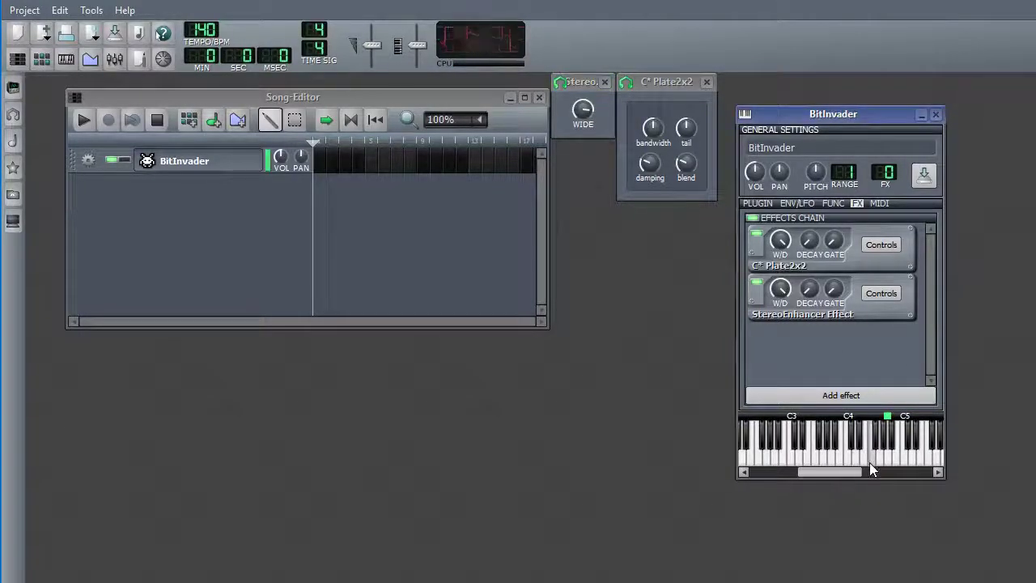
drag(582, 111, 582, 122)
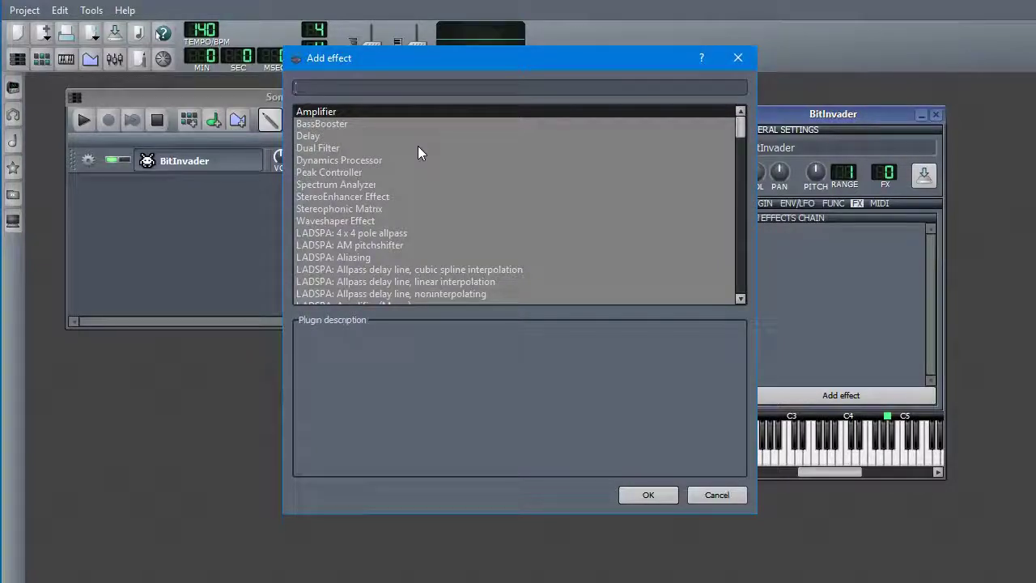
click(413, 224)
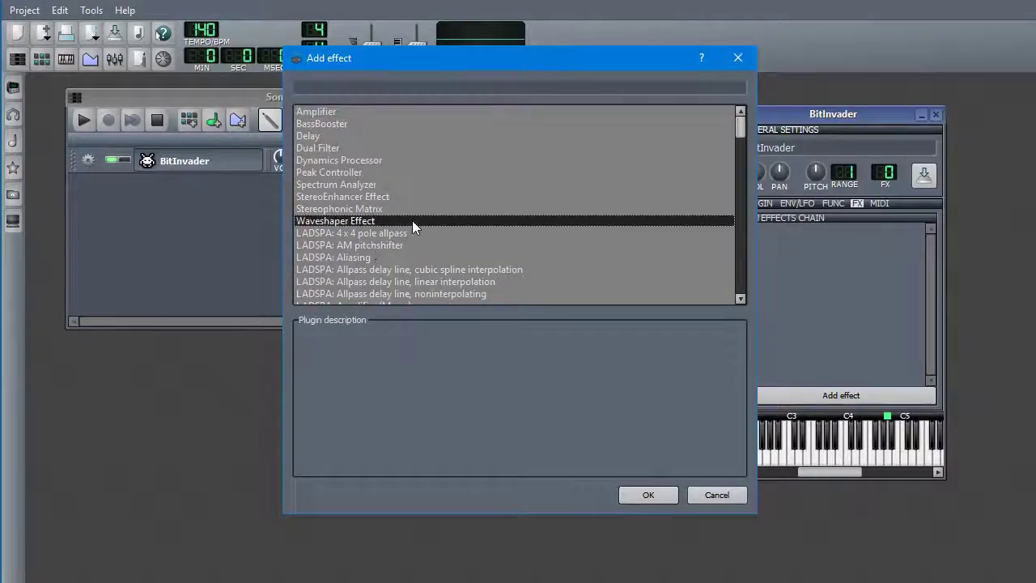
click(468, 198)
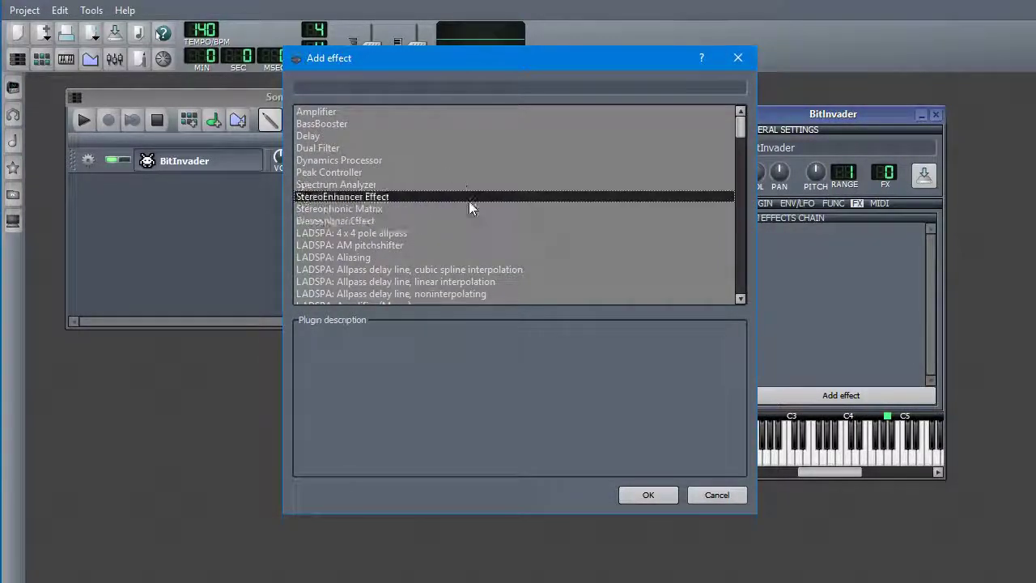
click(499, 135)
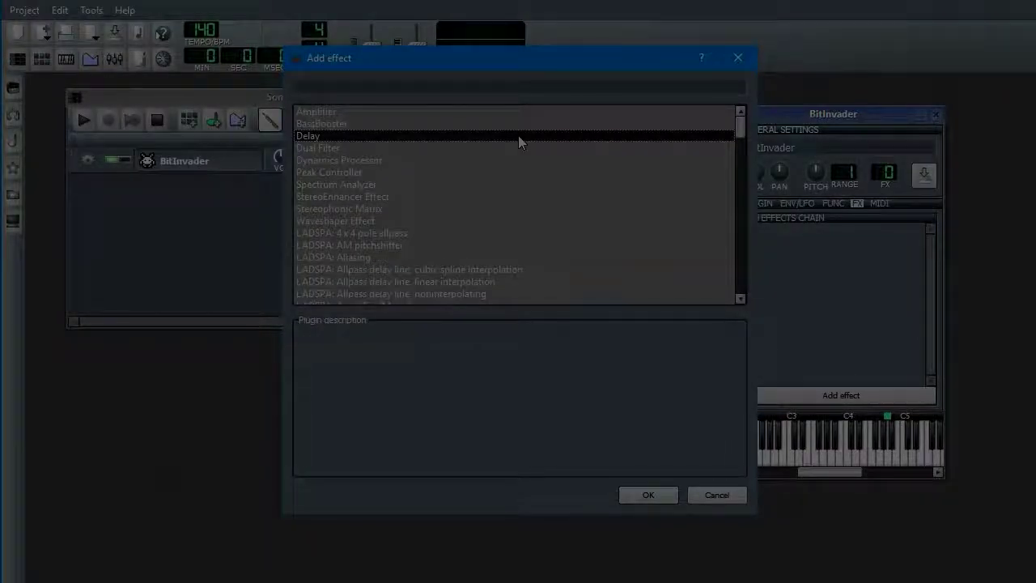